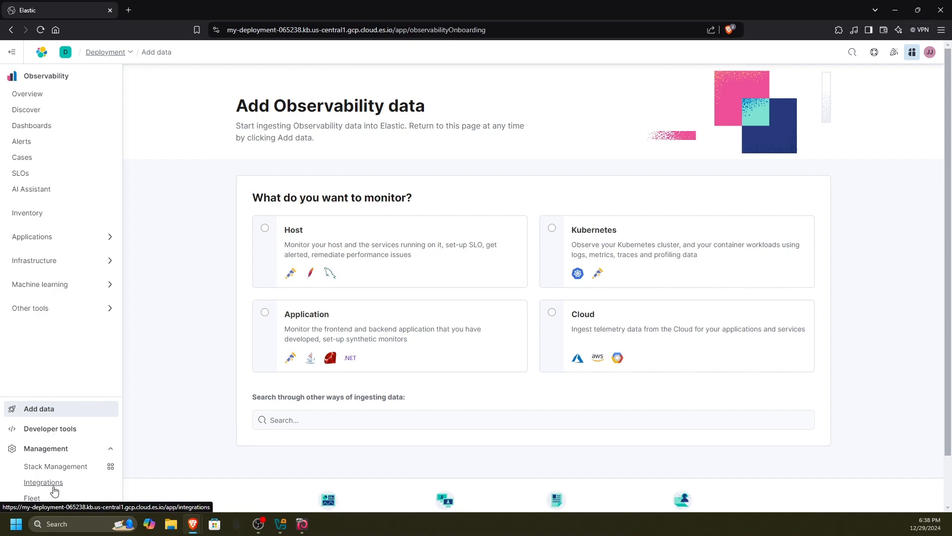
Find Elastic Defend among the available integrations and start adding it.
click(64, 489)
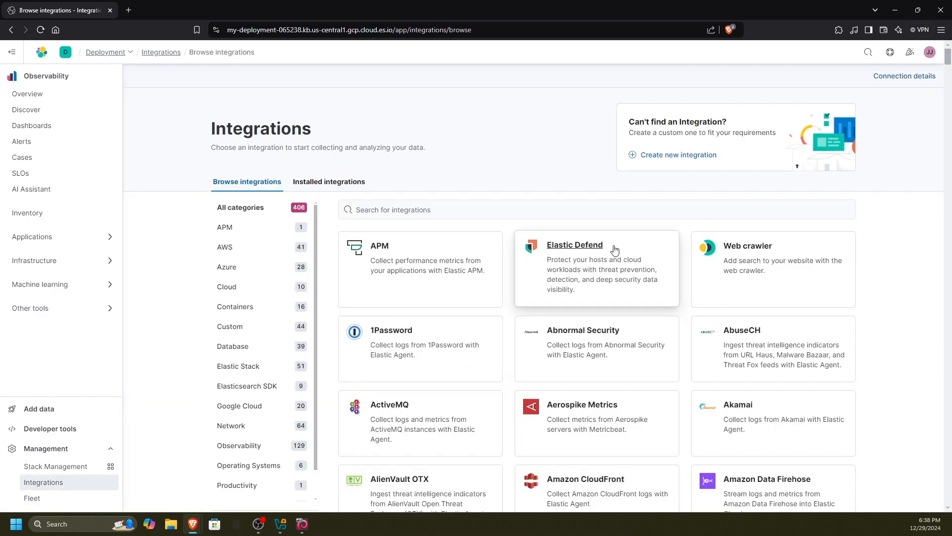
click(589, 254)
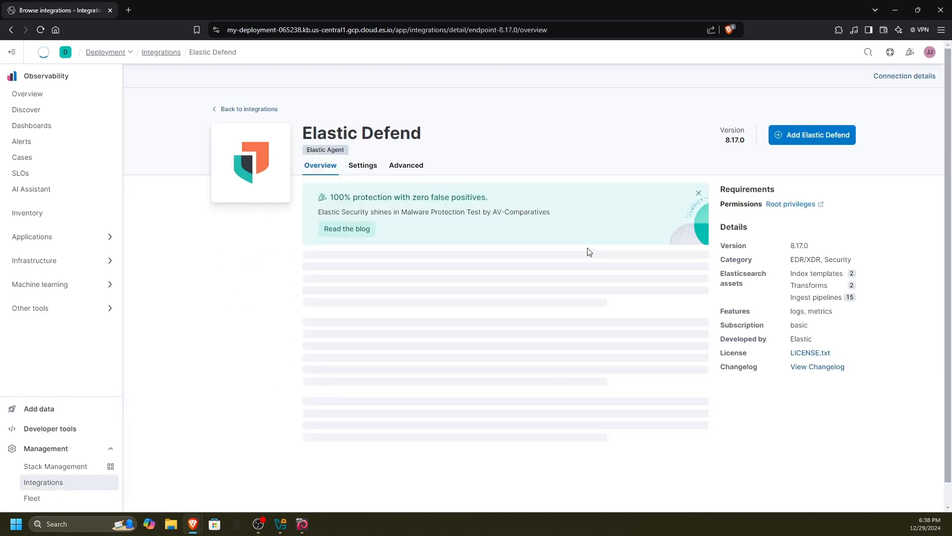
click(802, 136)
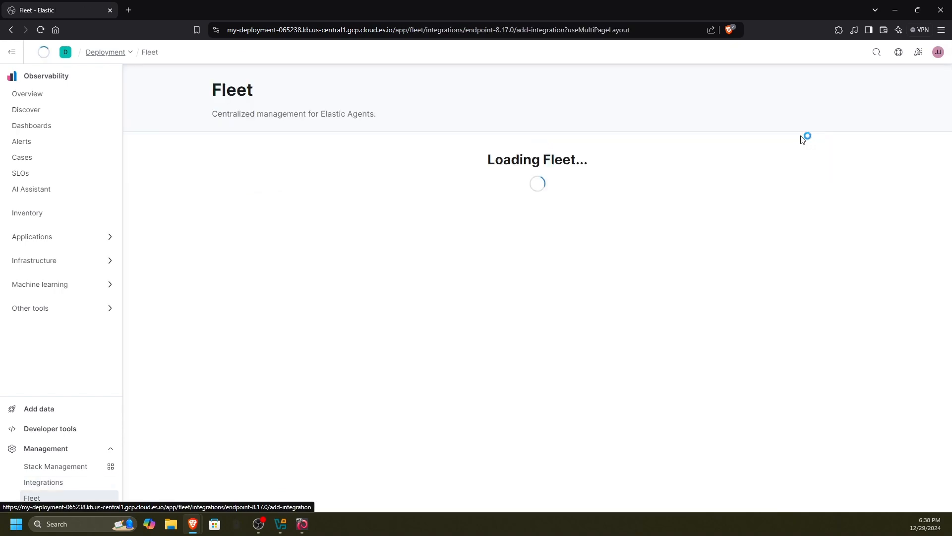
Proceed to the Elastic Agent installation and copy the Linux Tar install commands.
click(633, 494)
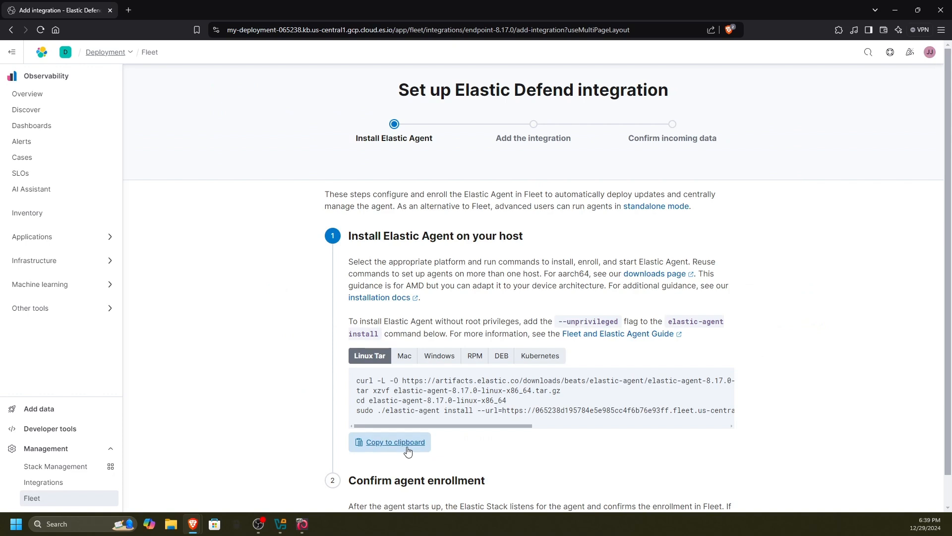
scroll(400, 436, down, 1)
click(400, 410)
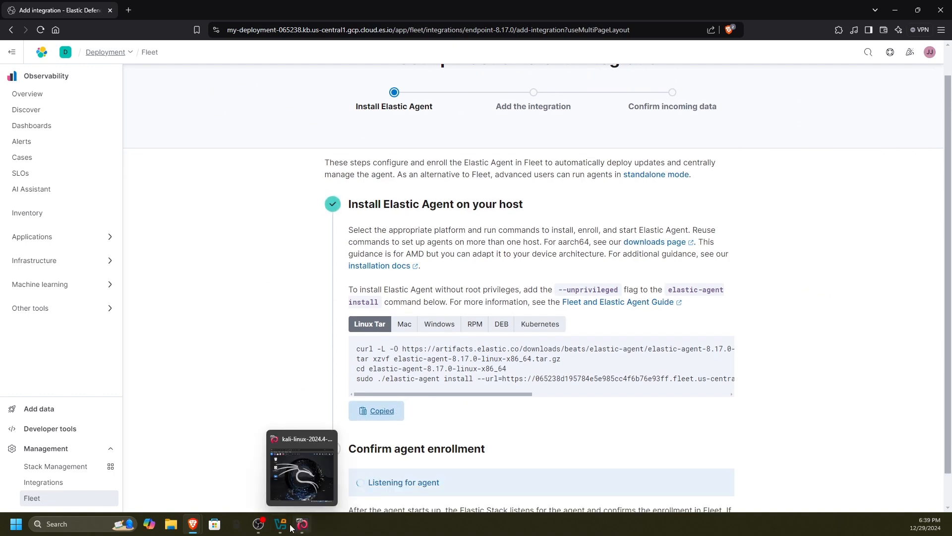
Close the surplus Oracle VirtualBox windows that are not the running Kali machine.
mouse_move(291, 527)
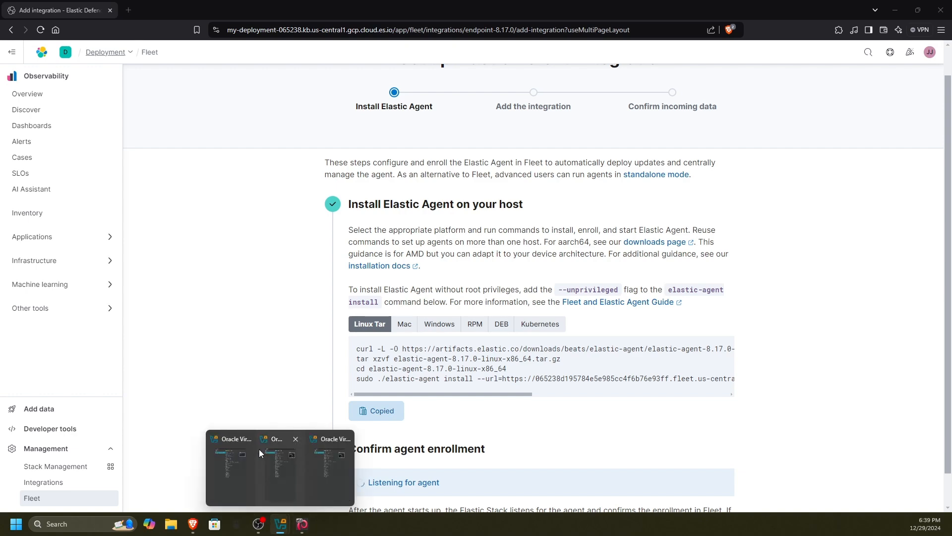
mouse_move(266, 439)
click(296, 439)
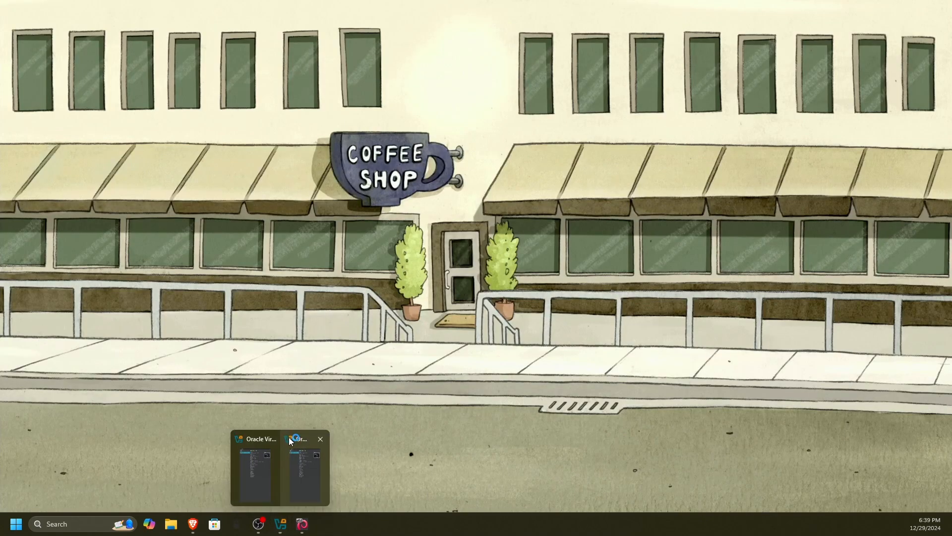
click(273, 444)
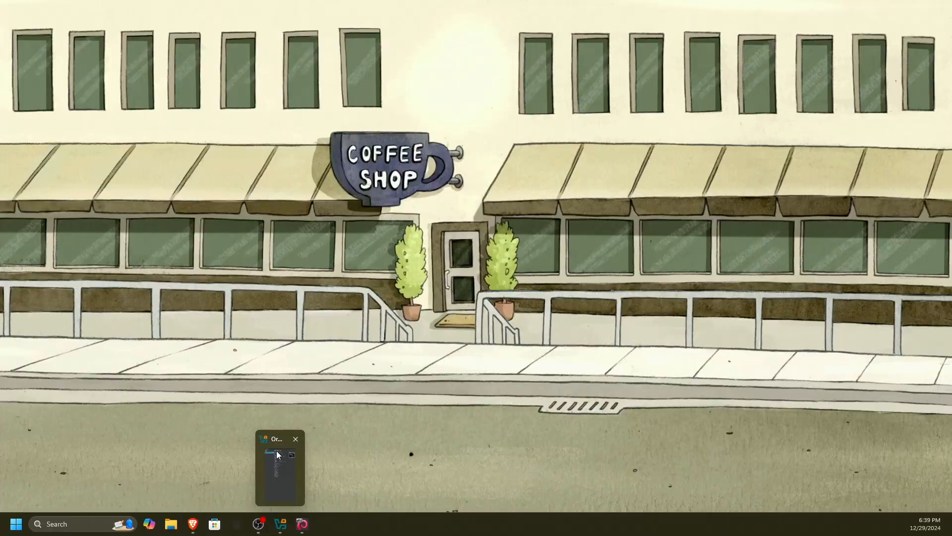
Switch to the Kali Linux virtual machine, maximize it, and paste the copied Elastic Agent install commands into a new terminal.
click(301, 524)
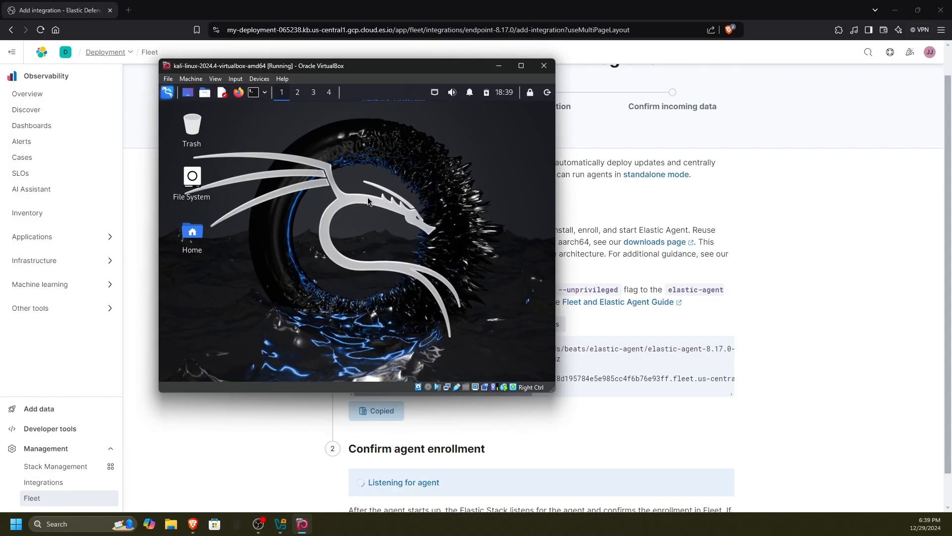
click(521, 65)
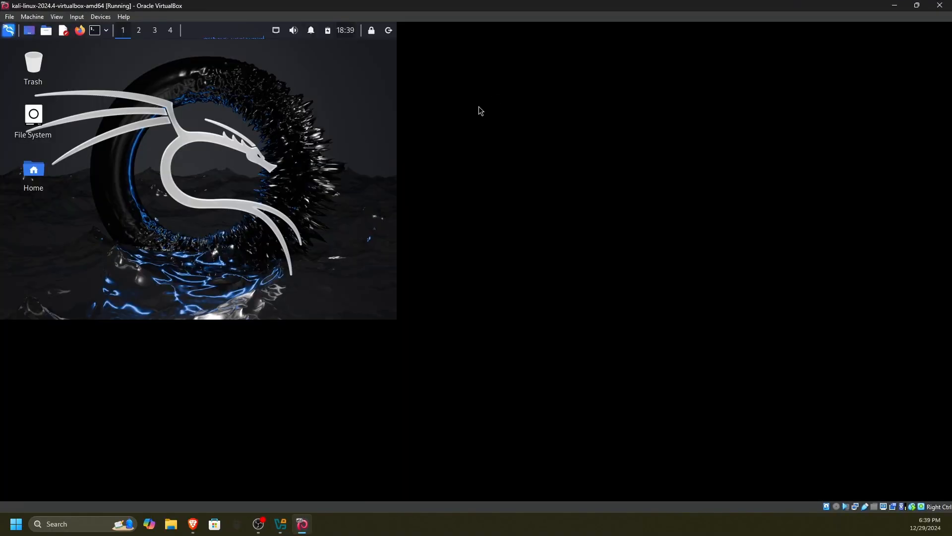
click(91, 33)
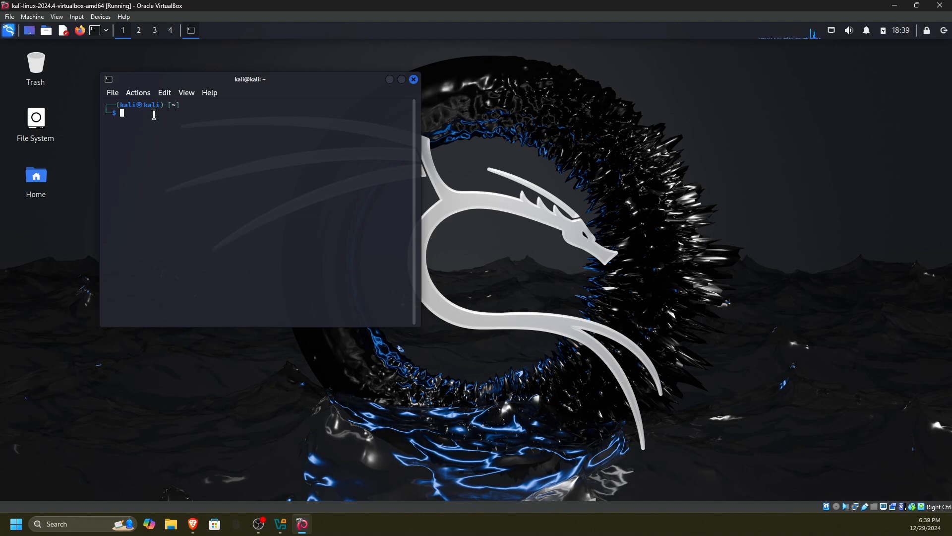
right_click(154, 114)
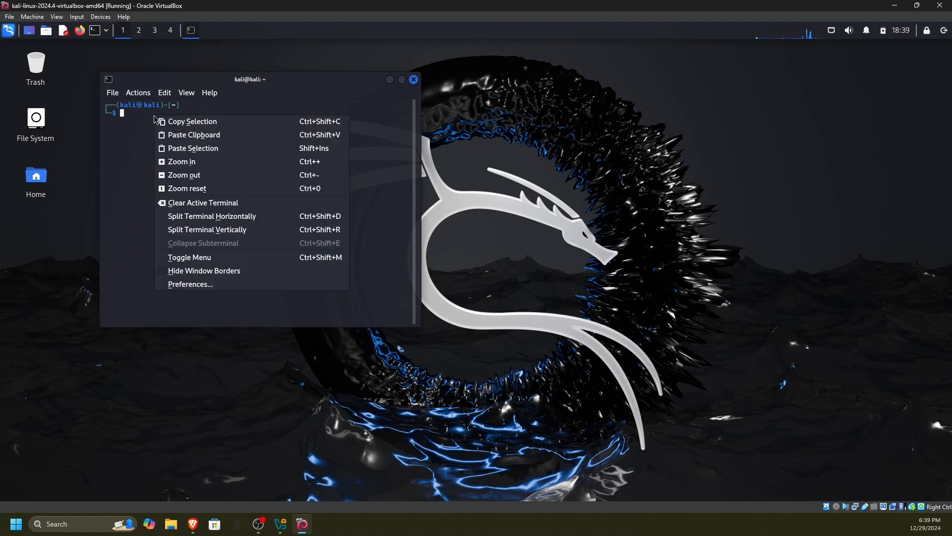
click(183, 130)
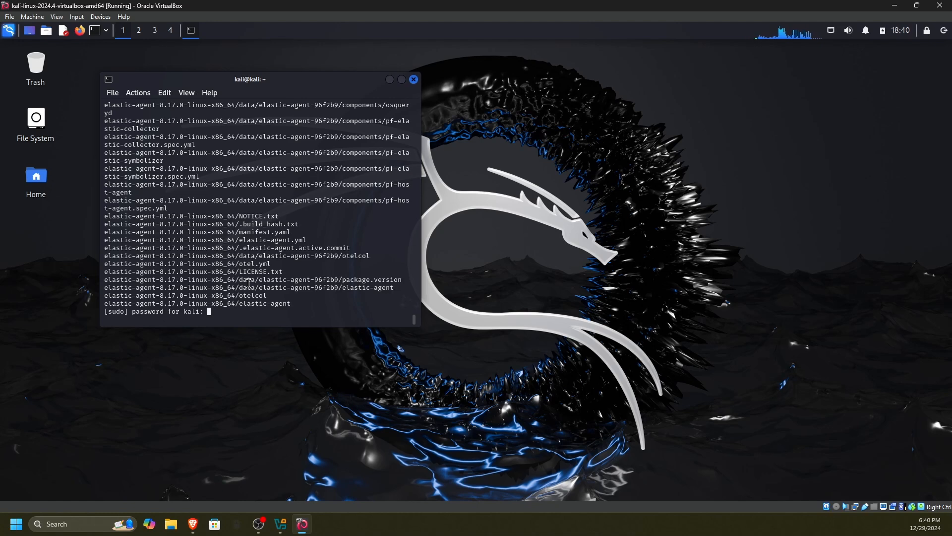
Enter the sudo password and accept installing Elastic Agent as a service with y.
key(Return)
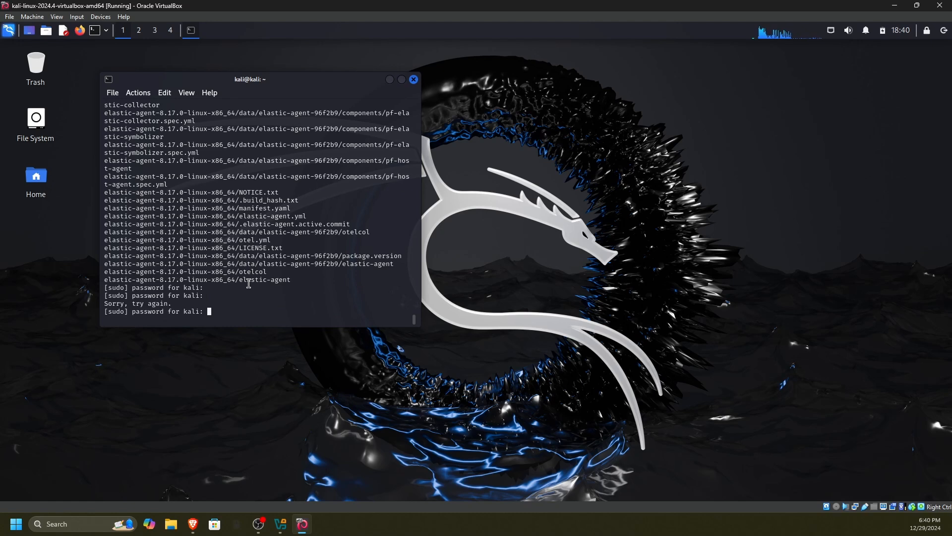
key(Return)
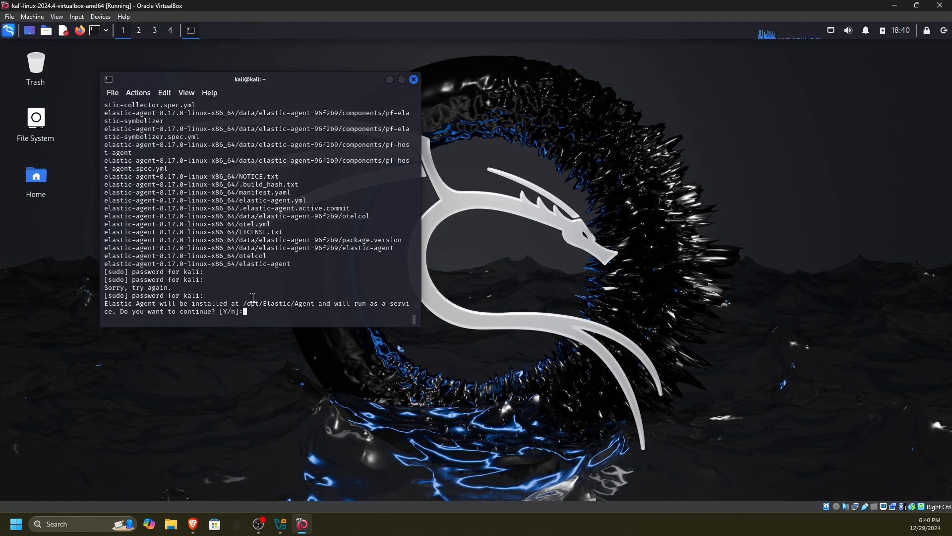
text(y)
key(Return)
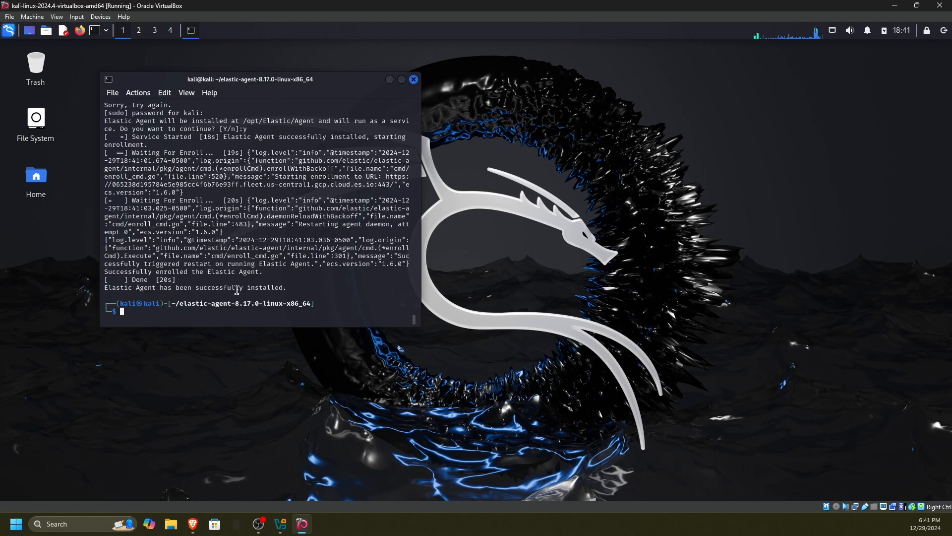
drag(305, 286, 100, 281)
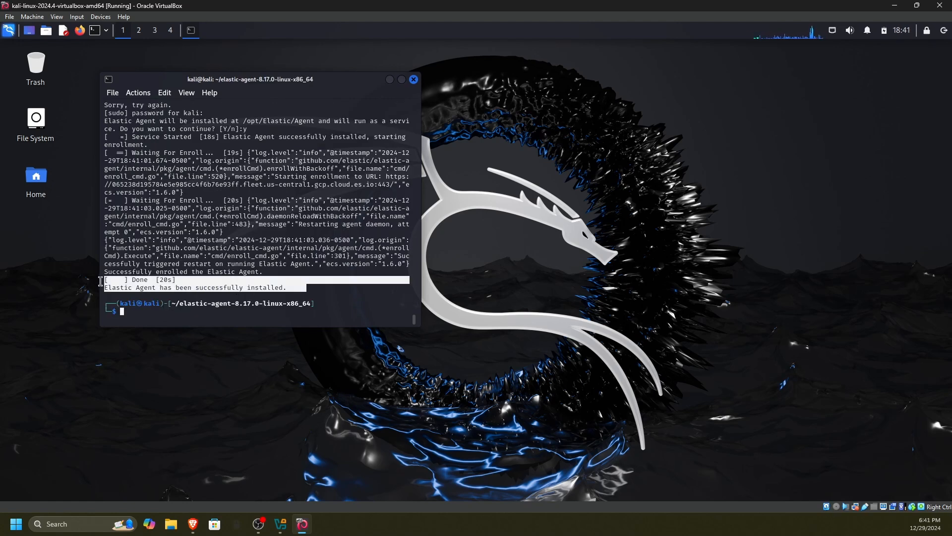
click(166, 273)
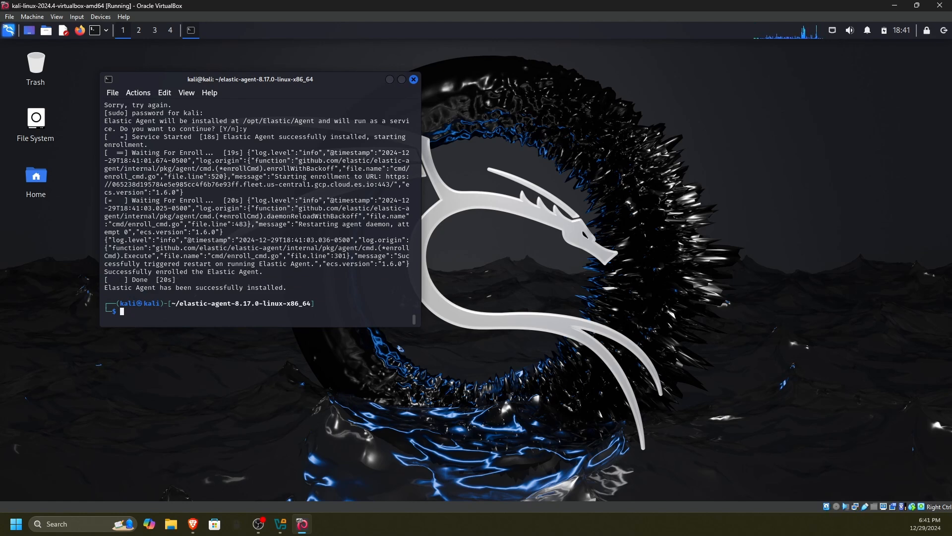
Check the agent's service state with sudo systemctl status elastic-agent.service and exit the output view.
key(alt+Tab)
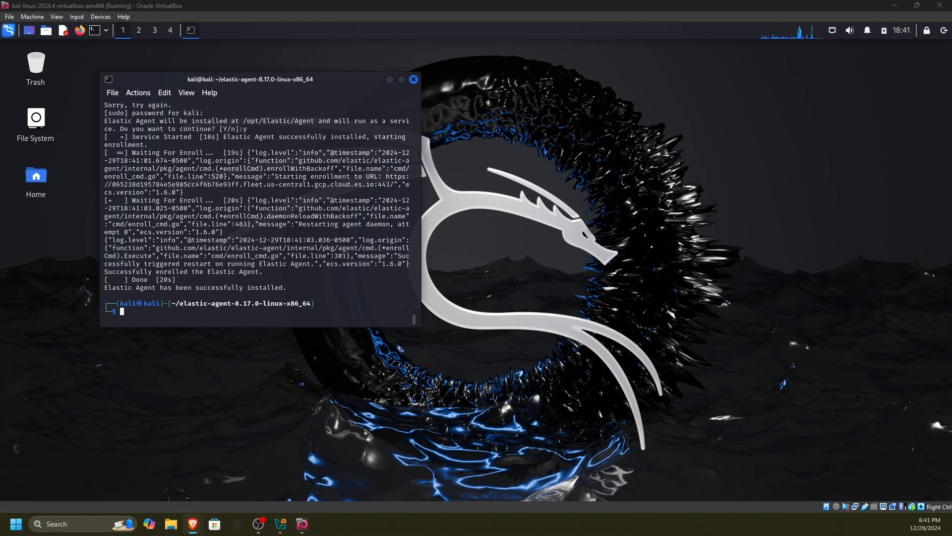
click(237, 317)
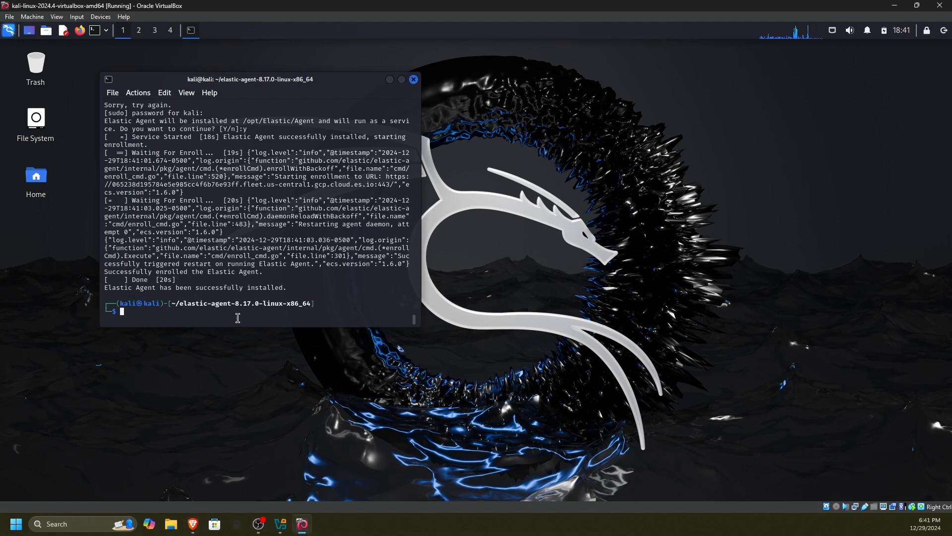
right_click(238, 318)
click(290, 336)
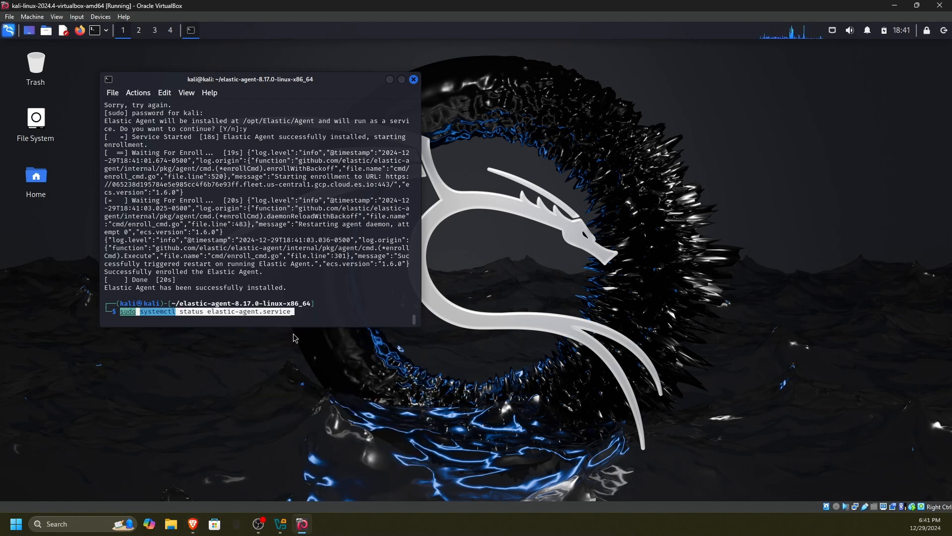
key(Return)
drag(138, 137, 231, 141)
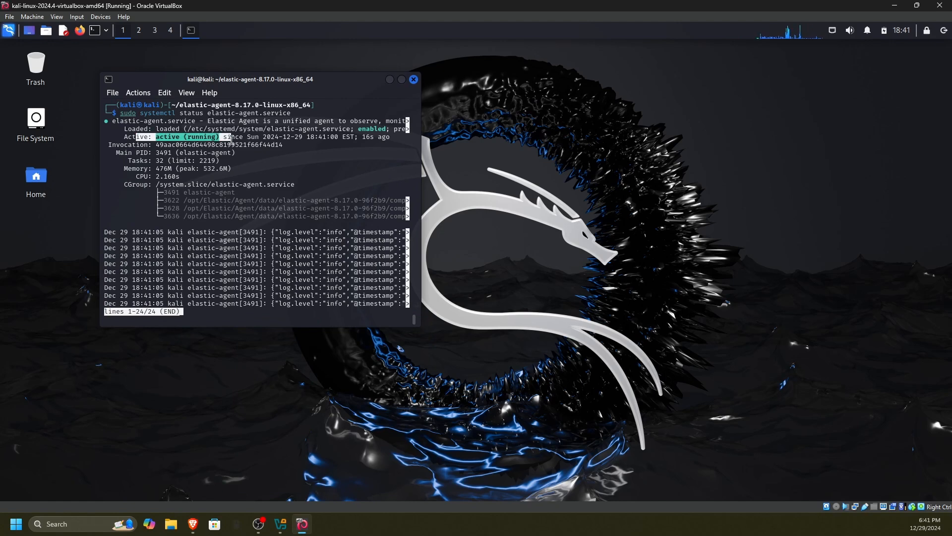
click(230, 140)
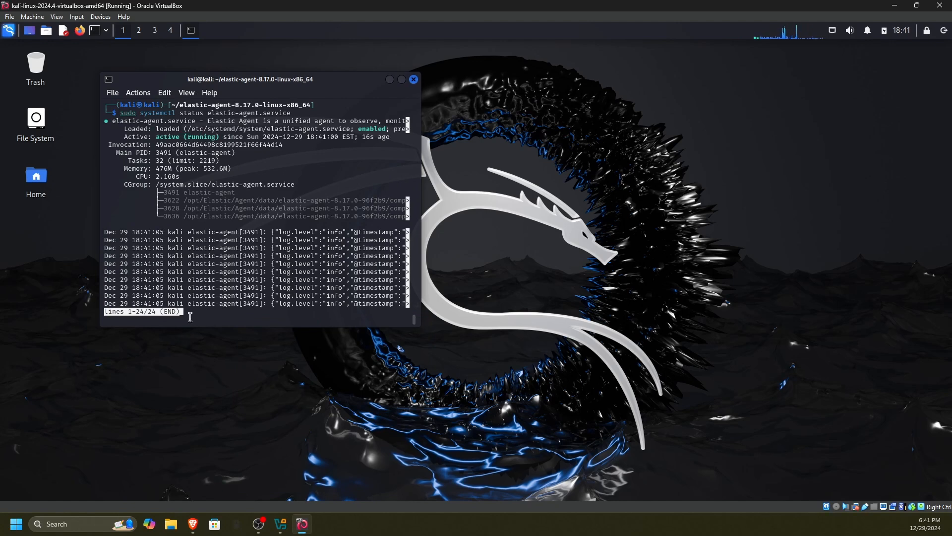
key(q)
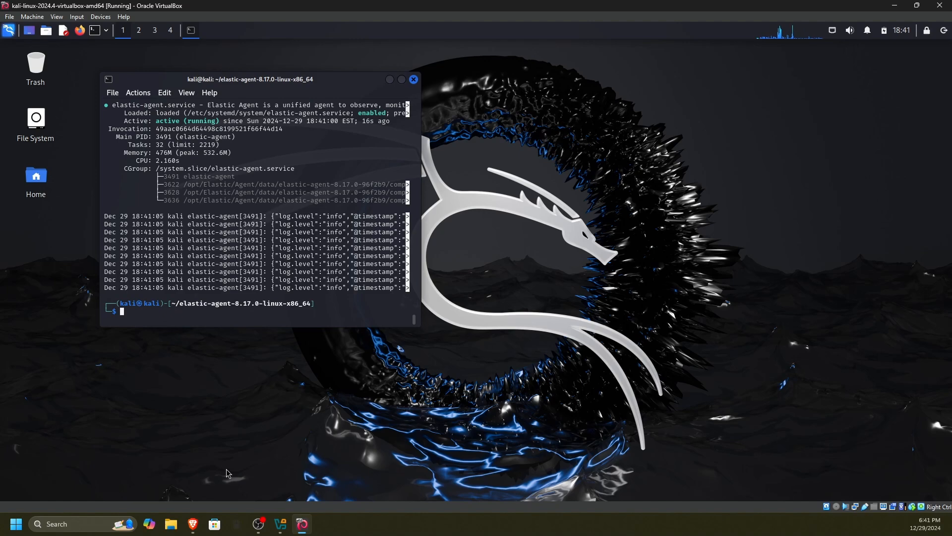
Switch back to Elastic in the browser and review the agent enrollment status on the Elastic Defend setup page.
click(895, 6)
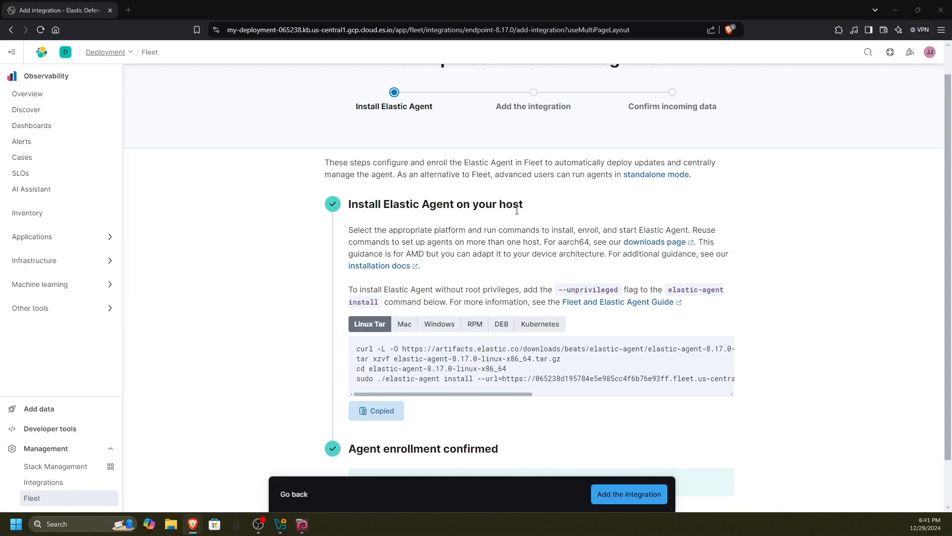
scroll(204, 229, down, 2)
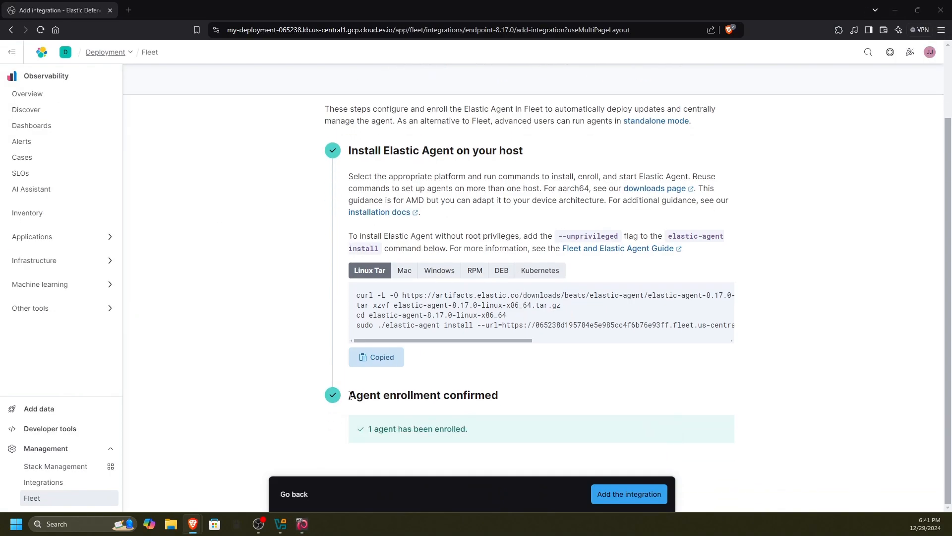
drag(350, 395, 506, 396)
click(472, 433)
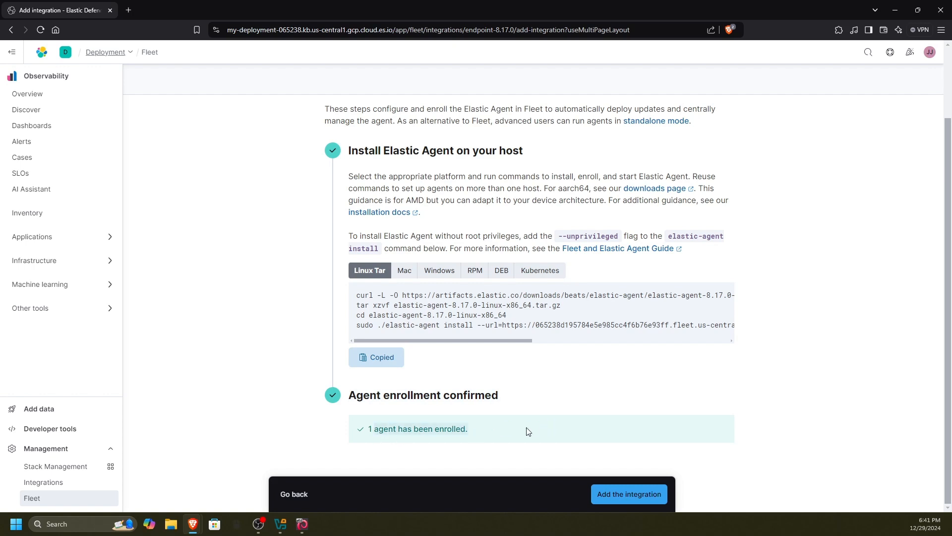
scroll(307, 282, up, 2)
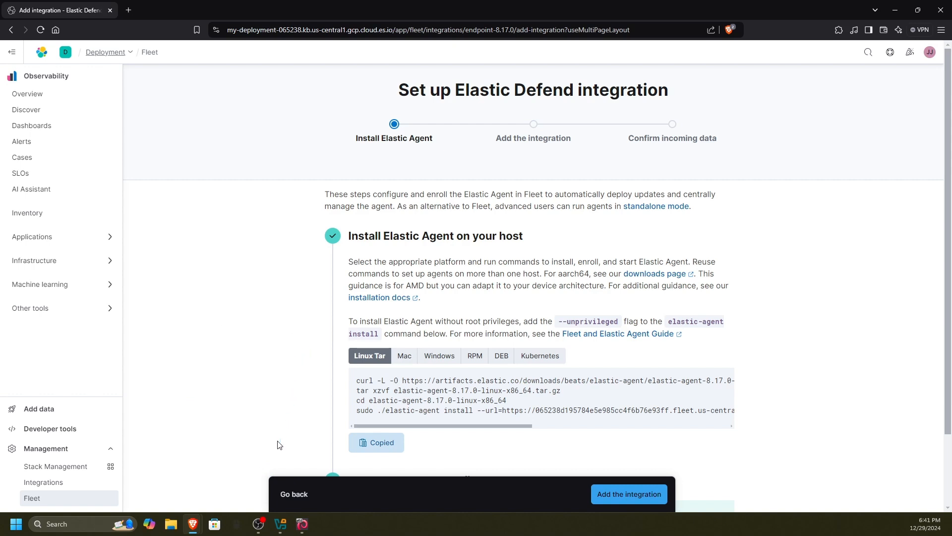
Switch back to the terminal in the Kali Linux virtual machine.
click(302, 524)
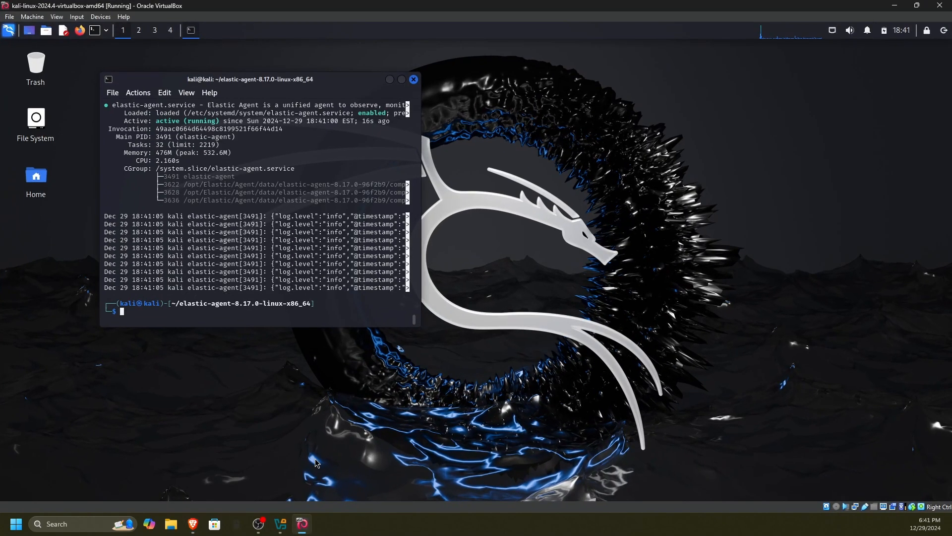
text(nmap)
key(BackSpace)
key(BackSpace)
key(BackSpace)
key(BackSpace)
key(BackSpace)
key(BackSpace)
key(BackSpace)
Look up the Kali machine's network addresses with ifconfig.
text(ifcong)
text(i)
key(BackSpace)
key(BackSpace)
text(fig)
key(Return)
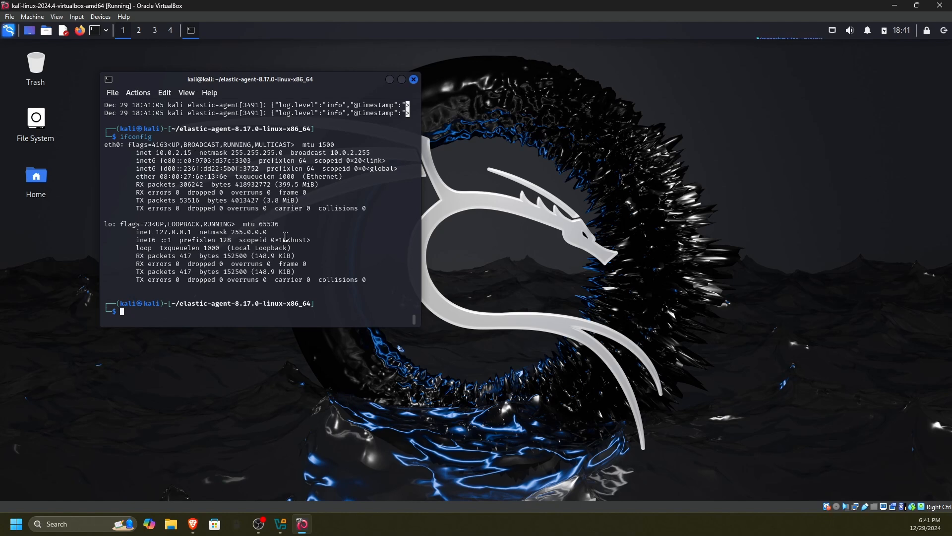
Scan all ports of the Kali host twice with nmap -p- 10.0.2.15.
text(nmap -p-=lo10.0.2.15)
key(Return)
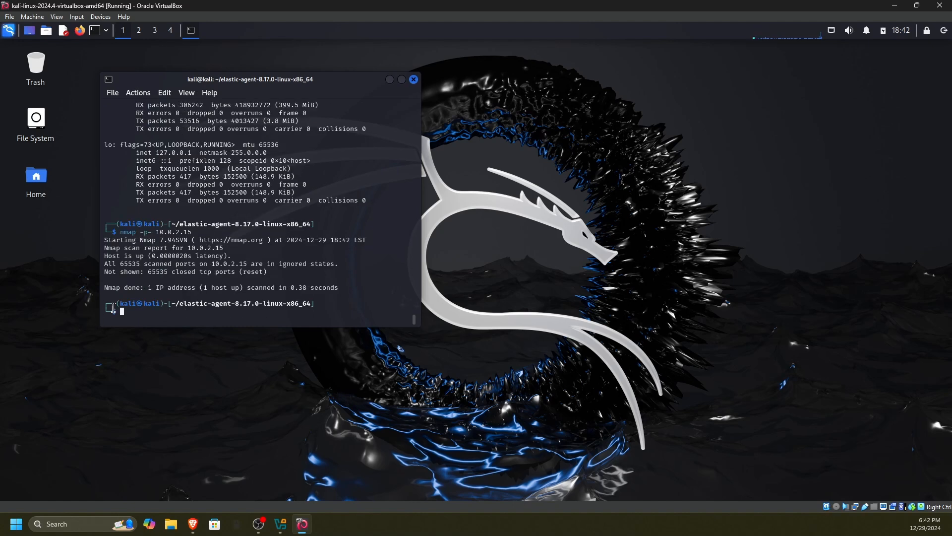
key(Up)
key(Return)
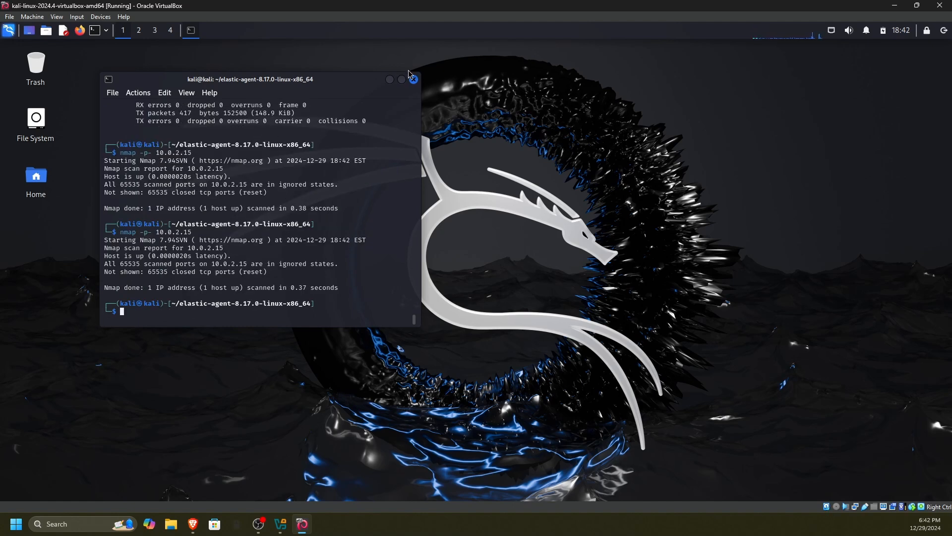
Minimize the terminal and the virtual machine, and go back from agent installation to the Elastic Defend integration's configuration form.
click(390, 80)
click(895, 6)
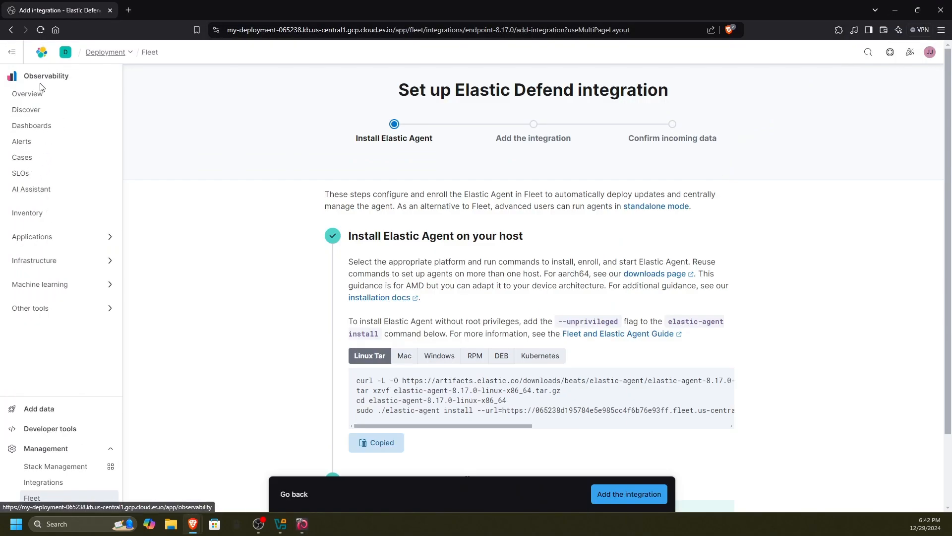
scroll(342, 357, down, 2)
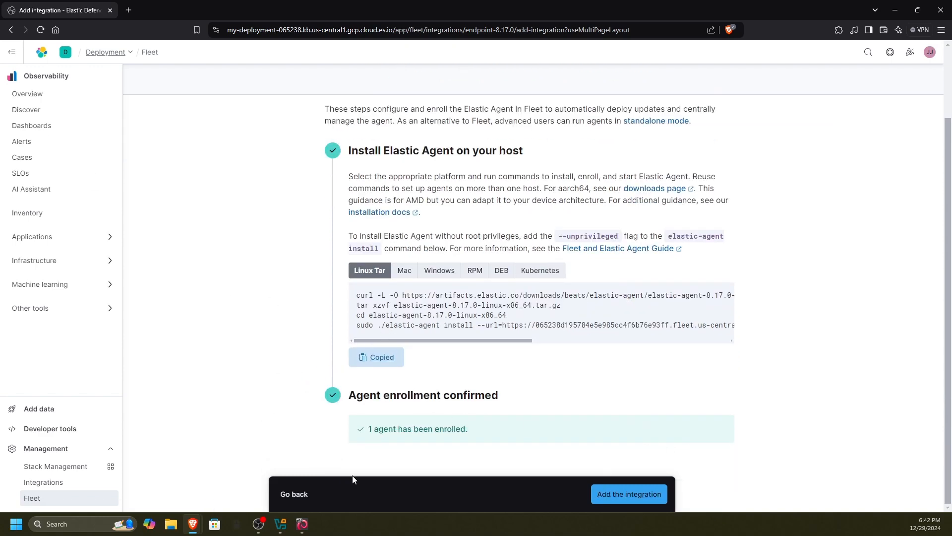
click(294, 495)
scroll(408, 276, down, 4)
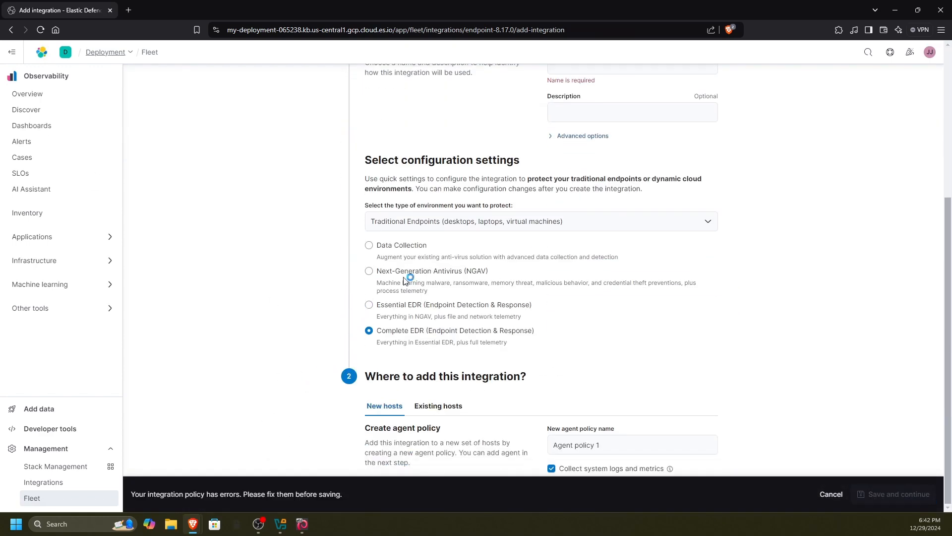
Leave the integration form for the Observability overview, then search for "logs" and open the Logs result.
scroll(457, 271, up, 4)
click(583, 253)
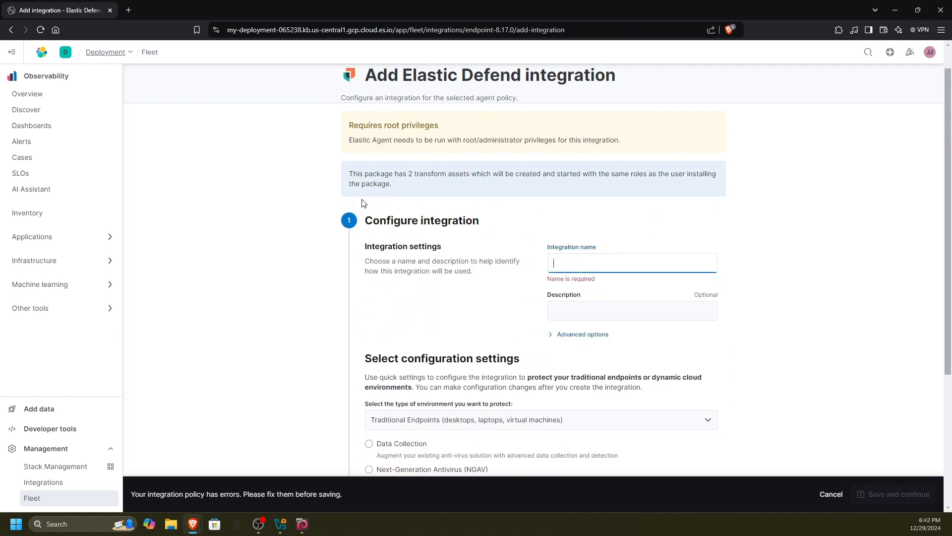
click(46, 94)
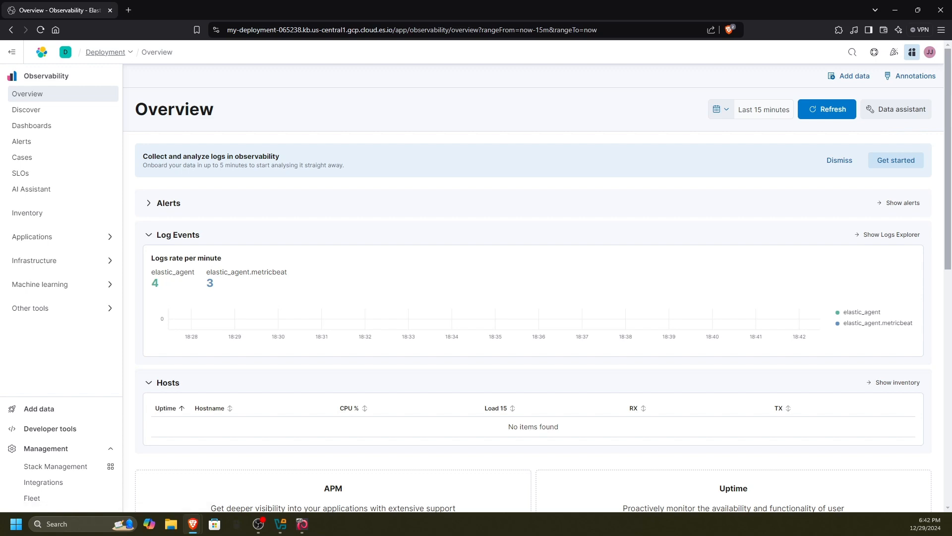
key(ctrl+slash)
text(logs)
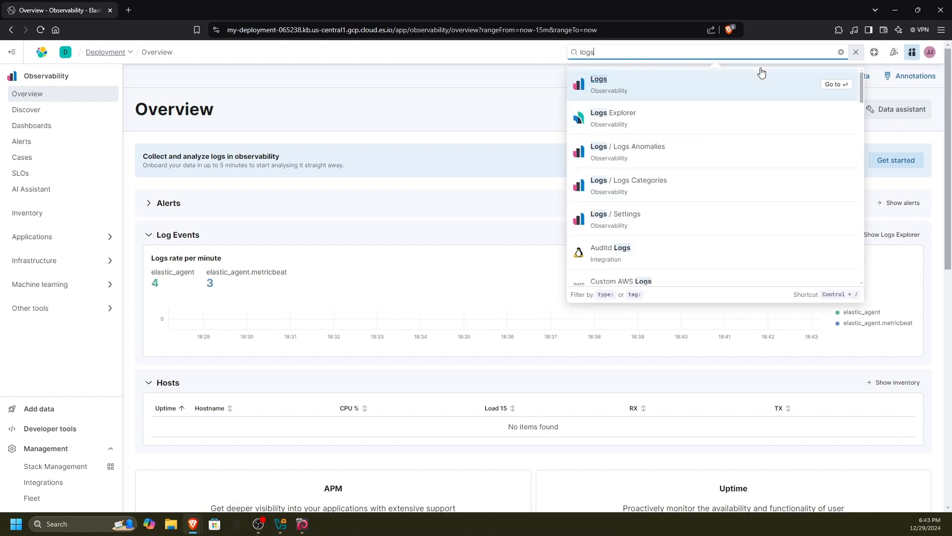
click(762, 73)
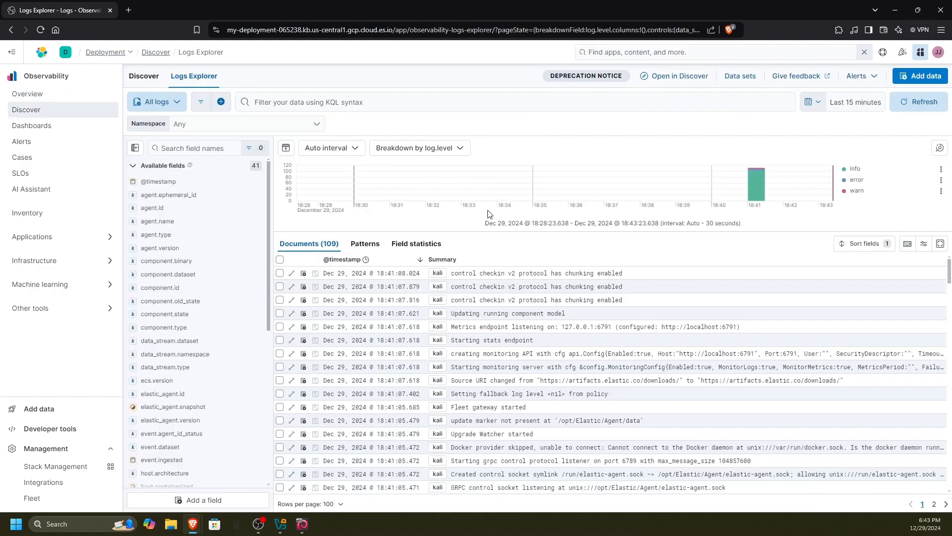
Enter a KQL filter on process.args to search the logs for nmap activity.
mouse_move(757, 180)
click(298, 102)
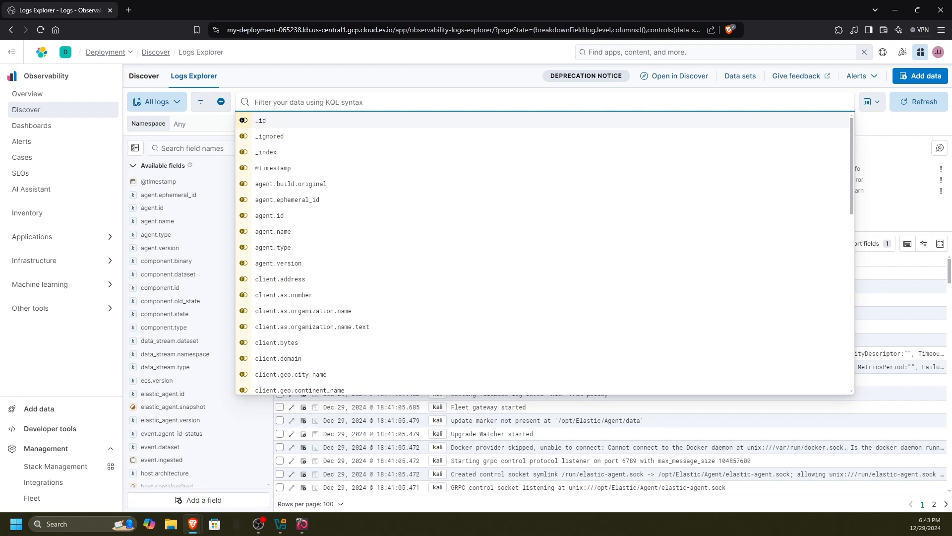
text(pr)
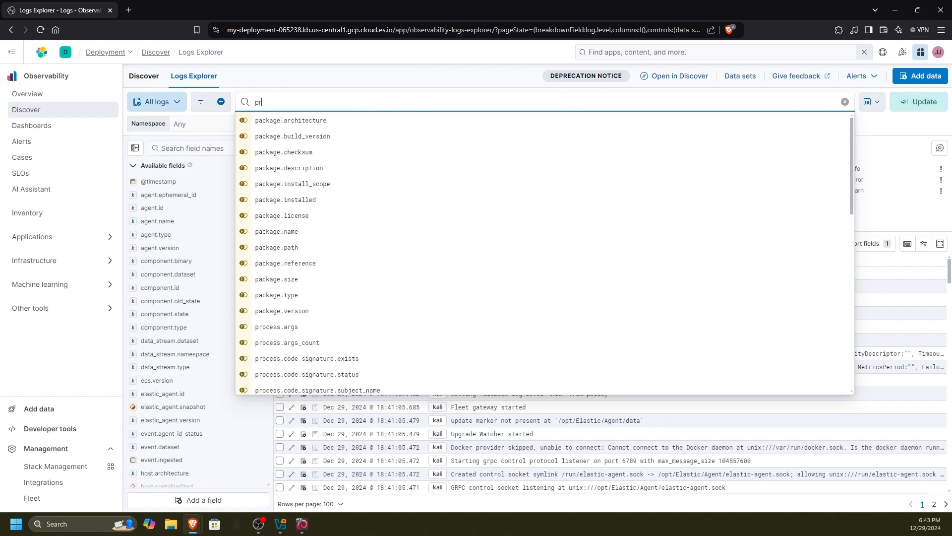
text(ocess.)
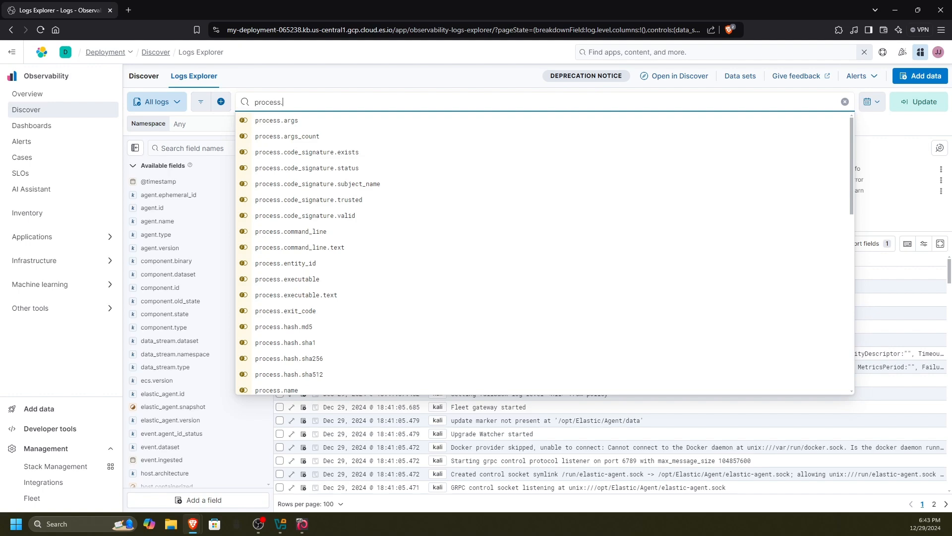
text(args: "n)
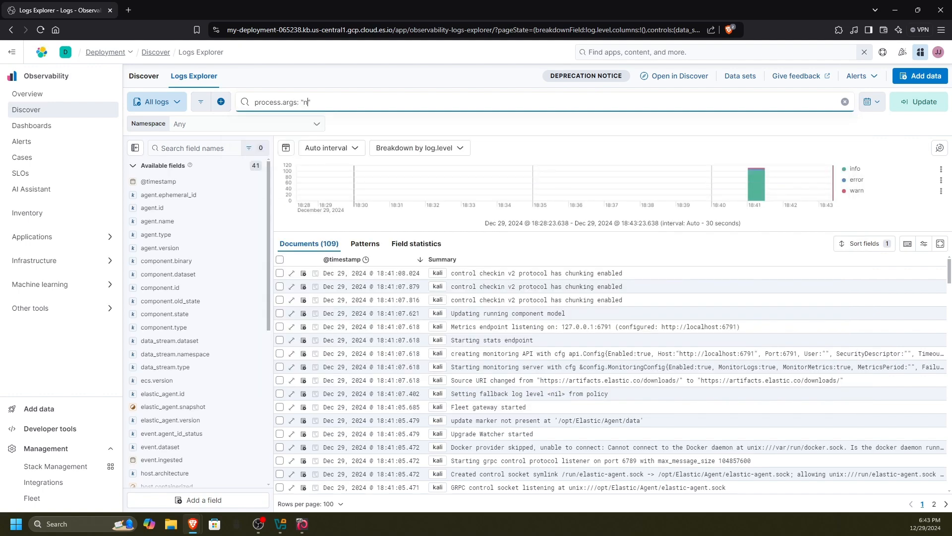
text(ap)
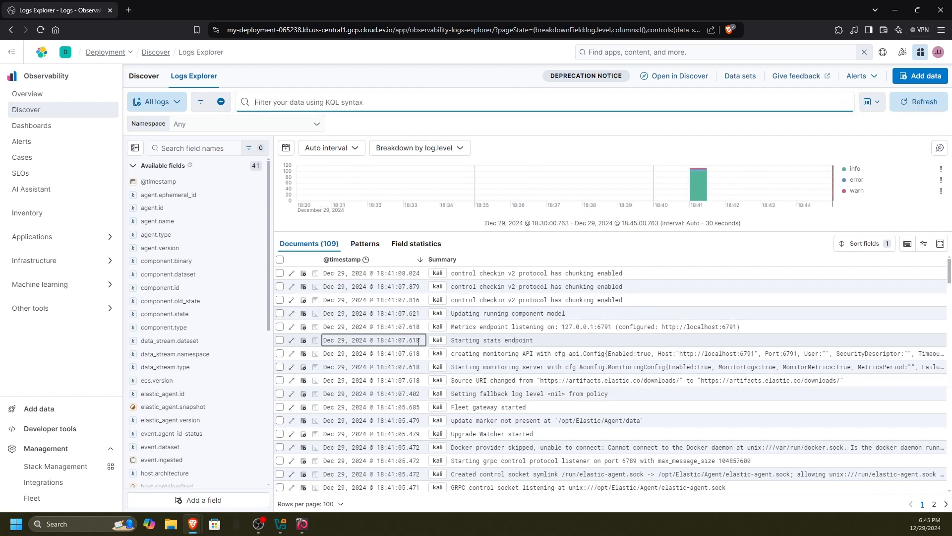
Look through the unfiltered log documents from the last 15 minutes for scan activity on the Kali host.
scroll(376, 349, down, 5)
scroll(376, 350, down, 15)
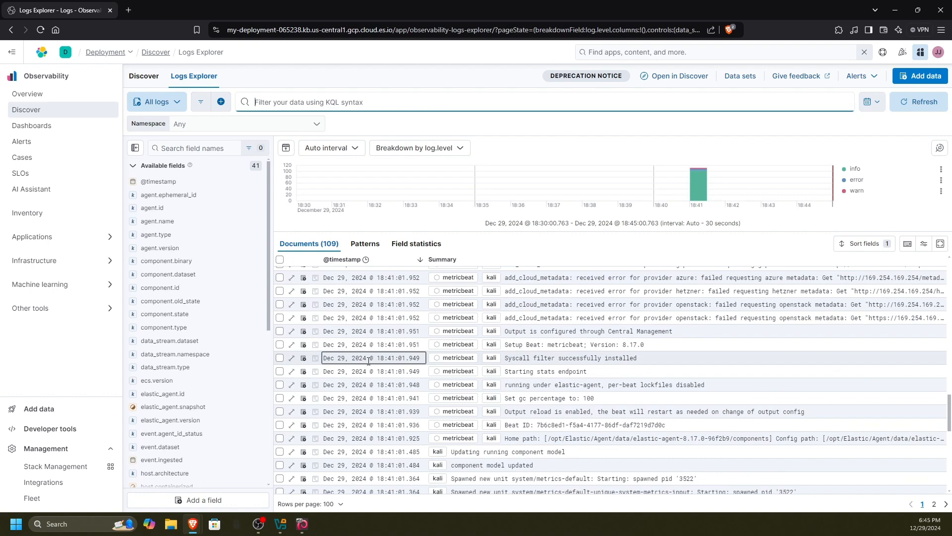
scroll(370, 366, down, 1)
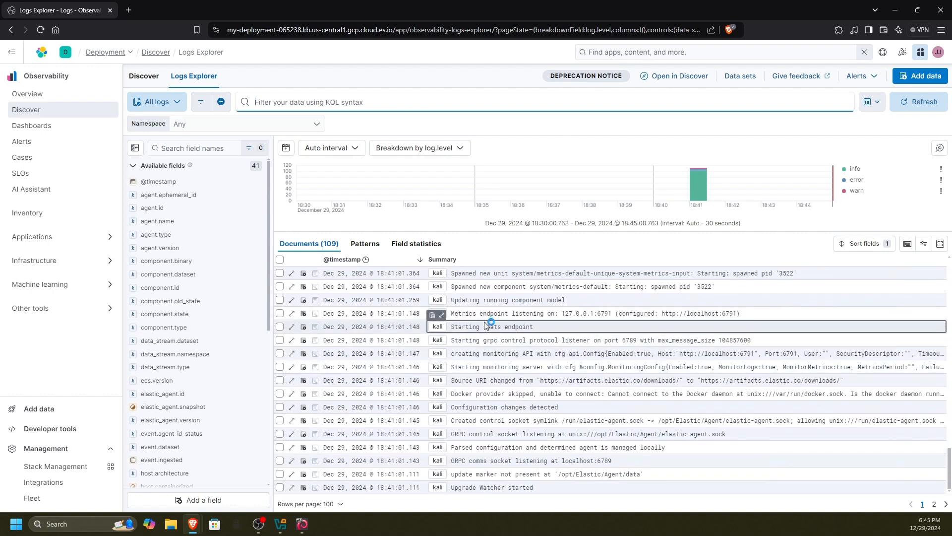
scroll(530, 344, up, 20)
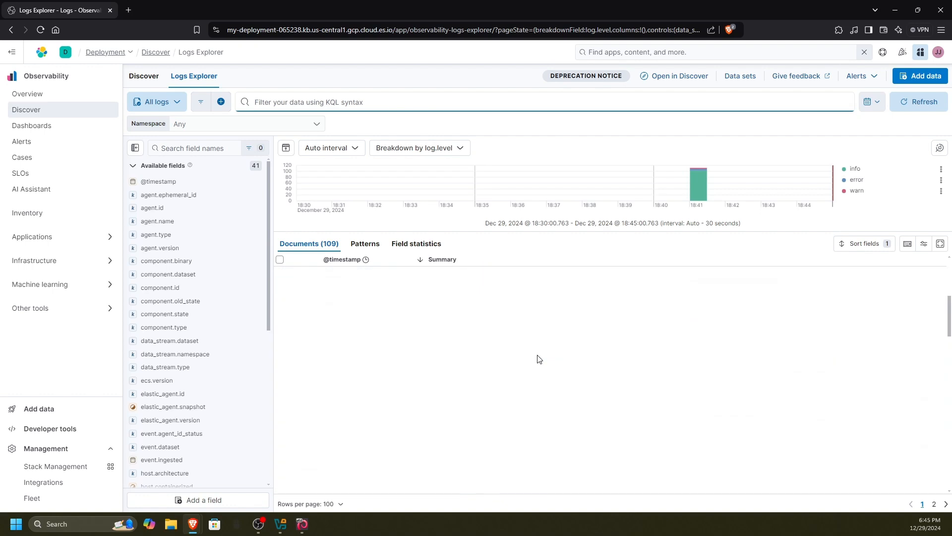
click(362, 102)
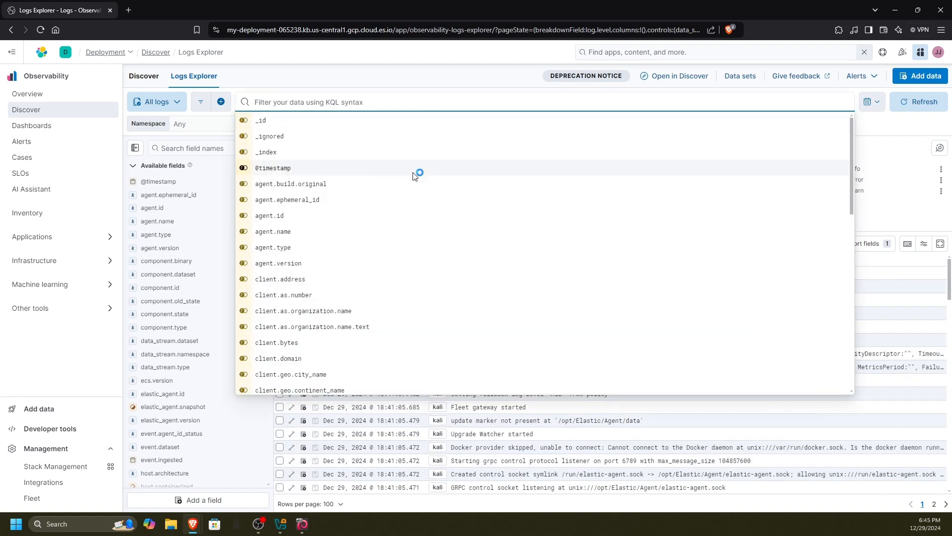
scroll(517, 297, down, 10)
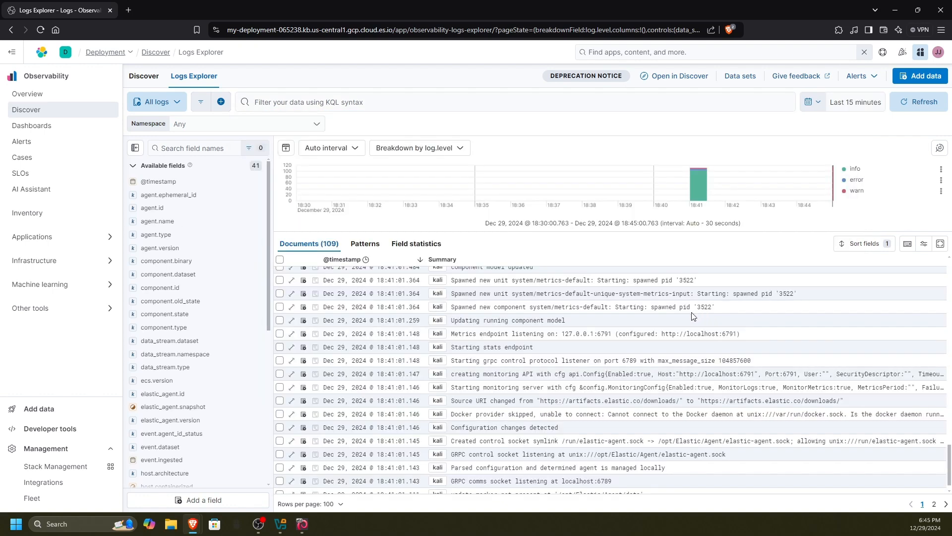
scroll(516, 297, up, 10)
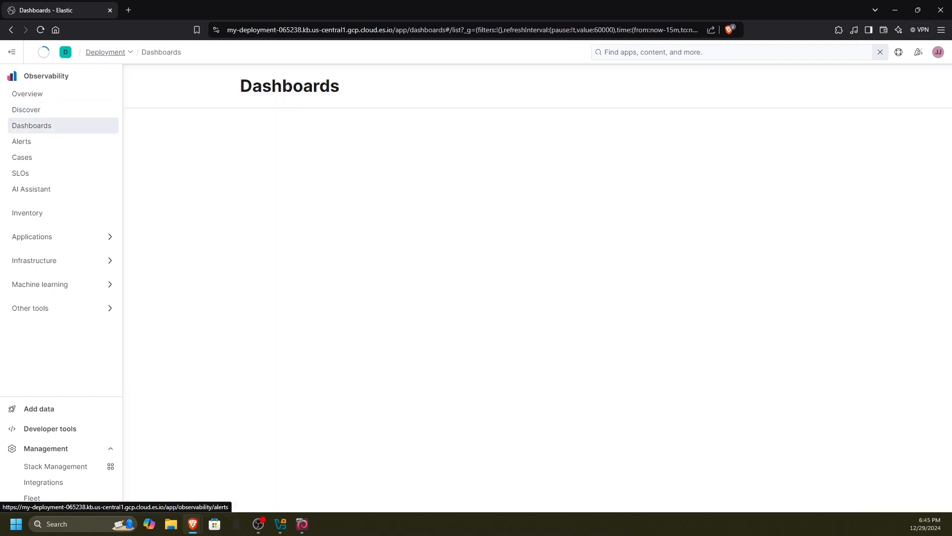
Find Lens with the search term "create vis" and set the new visualization's type to Area.
click(823, 55)
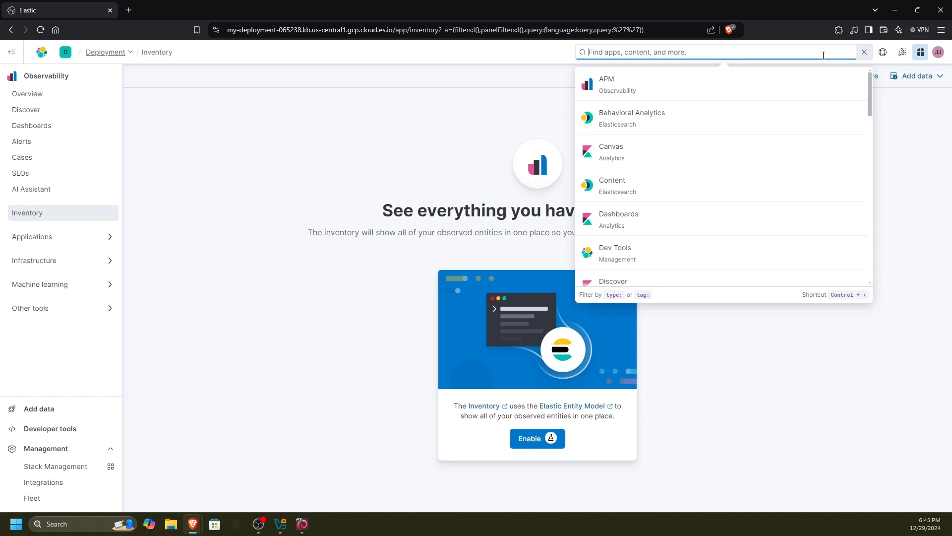
text(create vis)
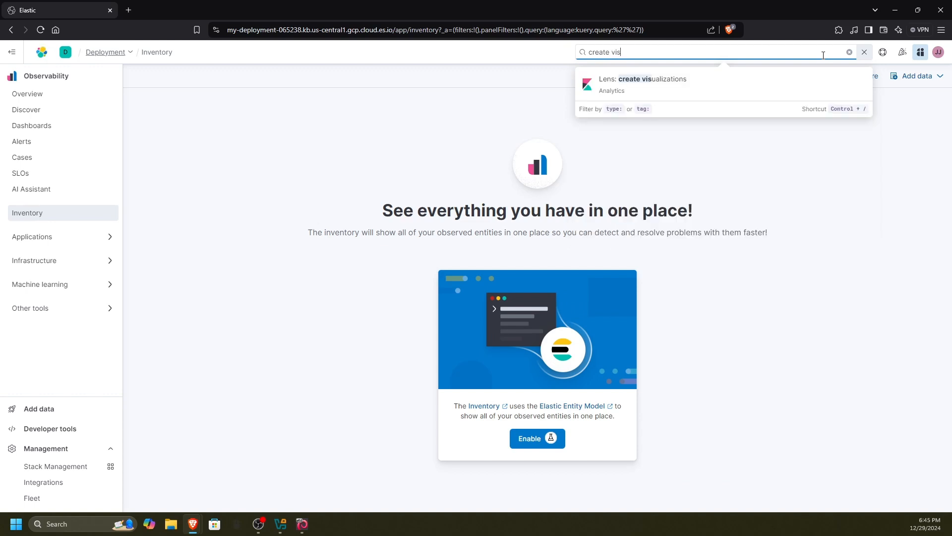
click(733, 70)
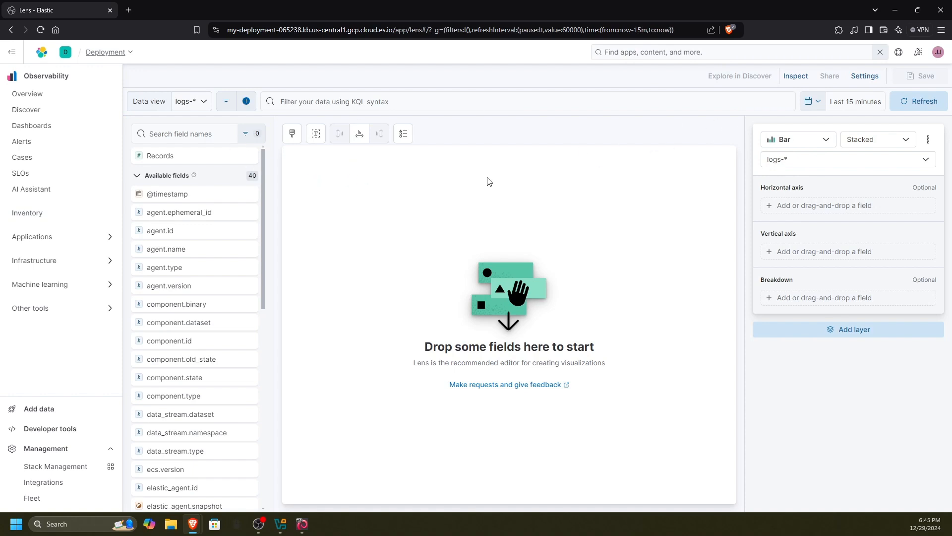
click(826, 139)
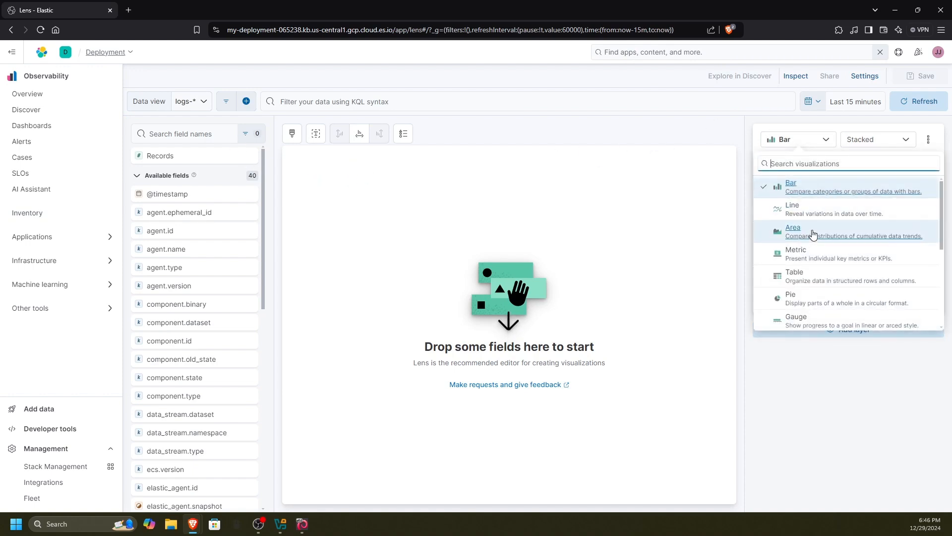
click(813, 234)
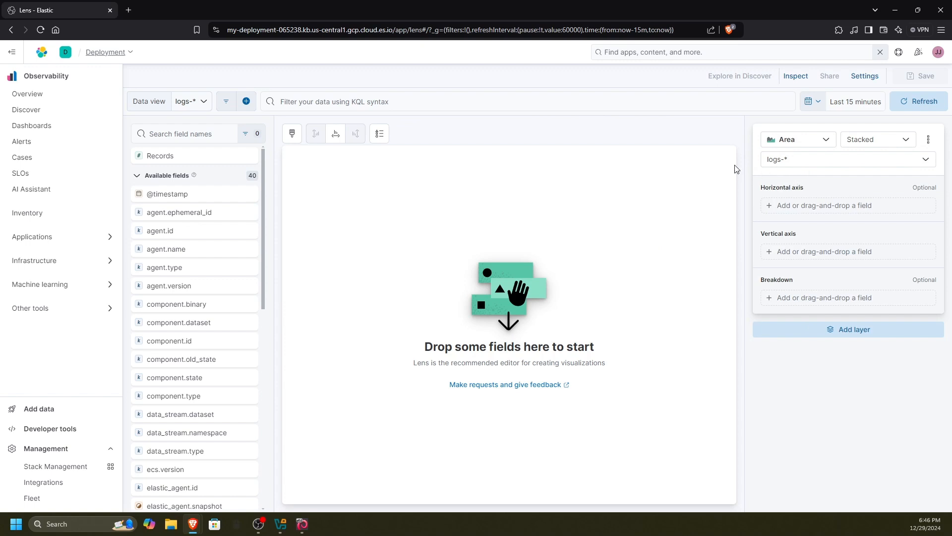
drag(179, 193, 800, 252)
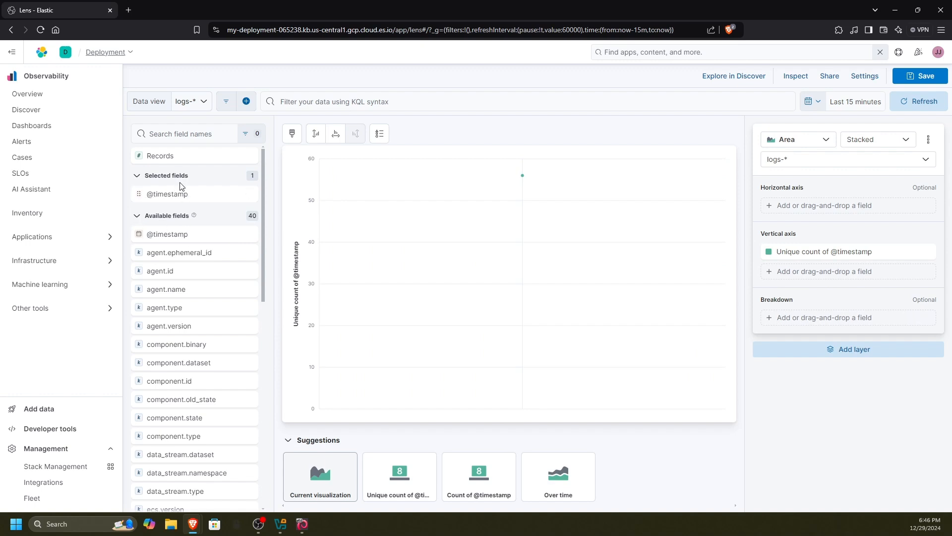
drag(178, 155, 774, 270)
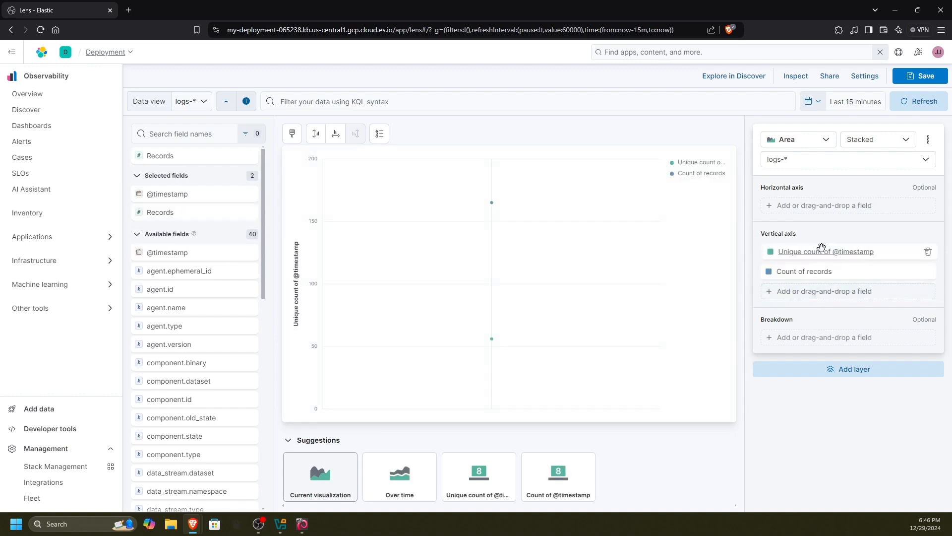
drag(823, 249, 823, 205)
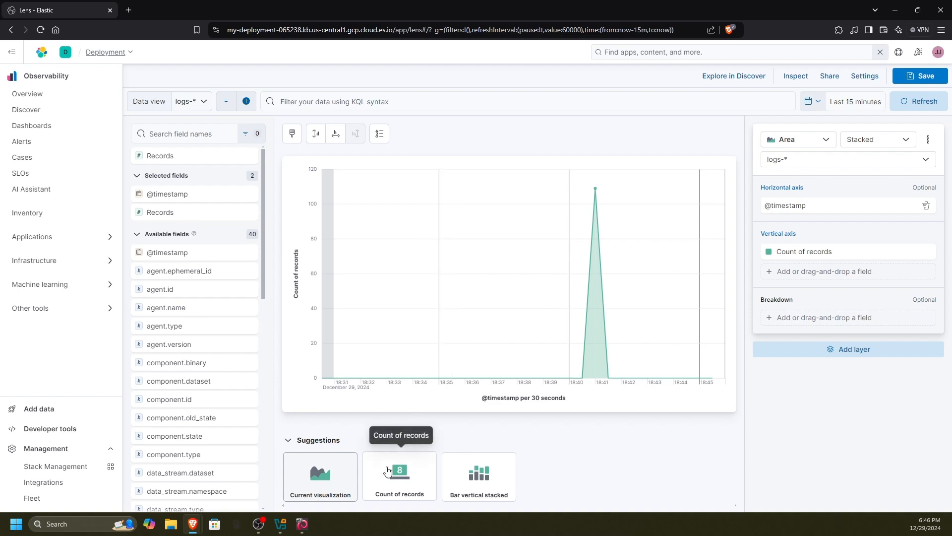
Preview the chart as bar, line and heat map, and set it back to Area.
click(786, 139)
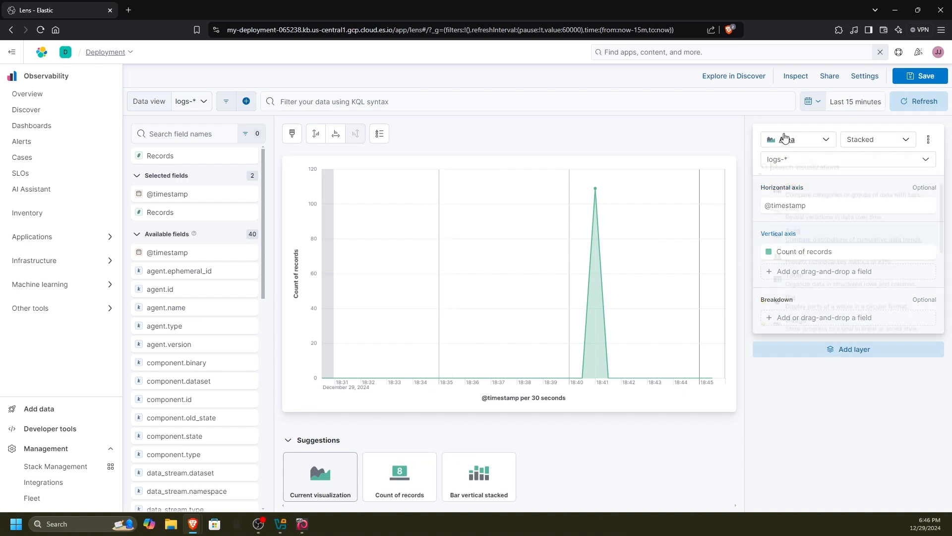
click(780, 188)
click(786, 139)
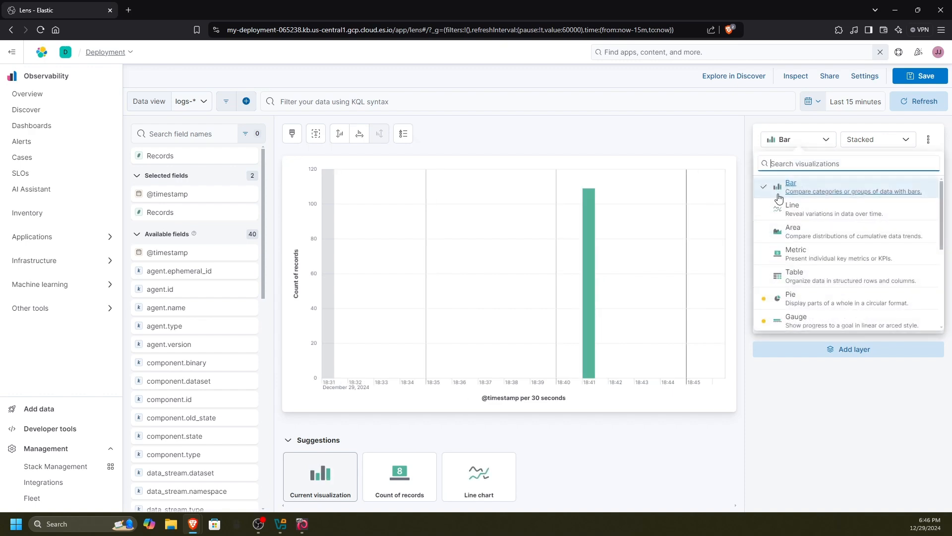
click(788, 208)
click(787, 140)
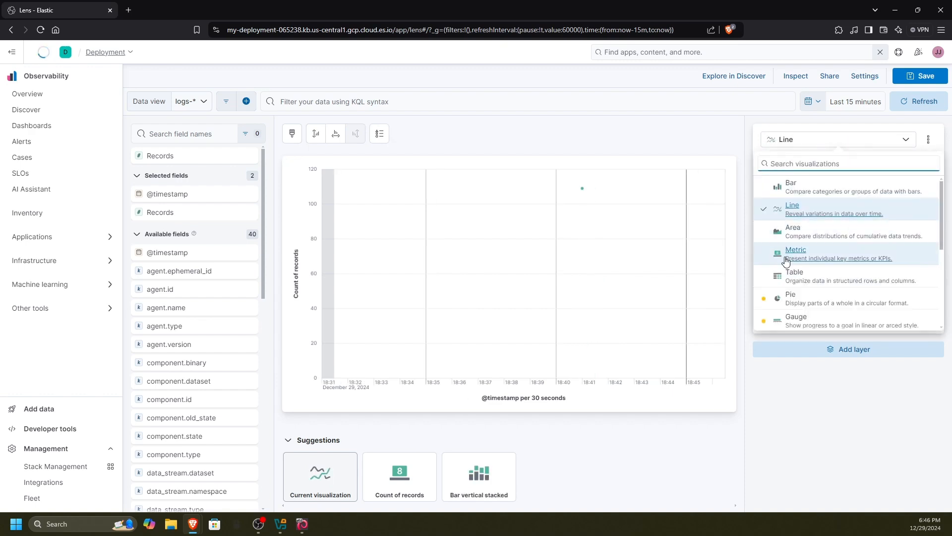
scroll(794, 279, down, 3)
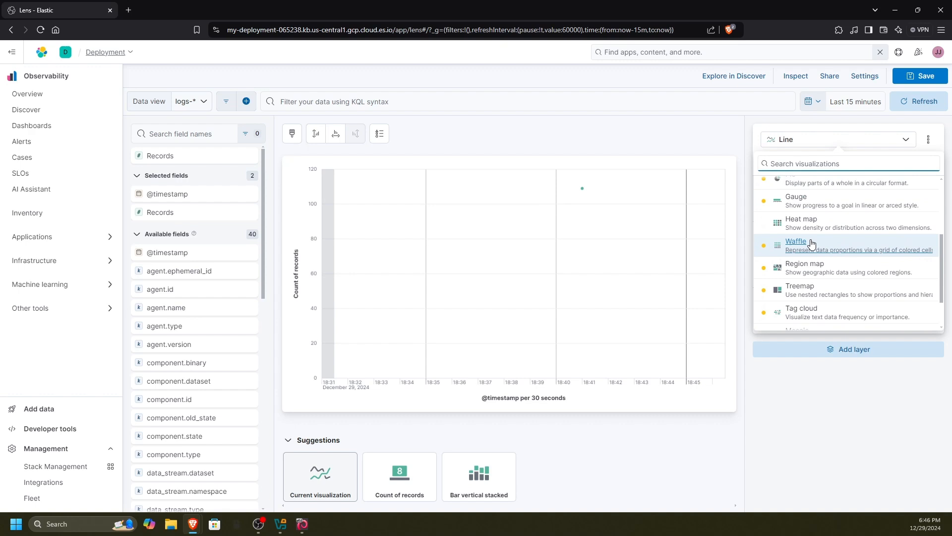
click(807, 300)
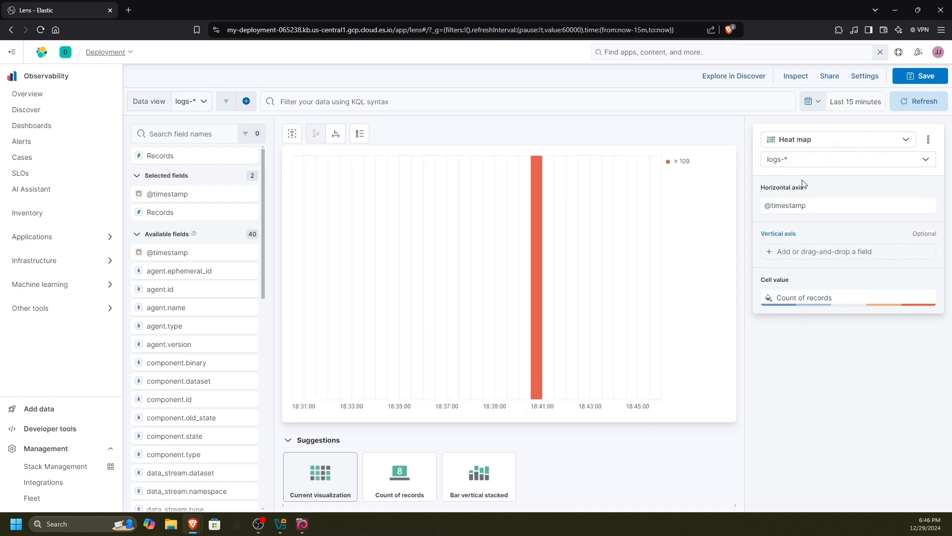
click(795, 139)
click(789, 186)
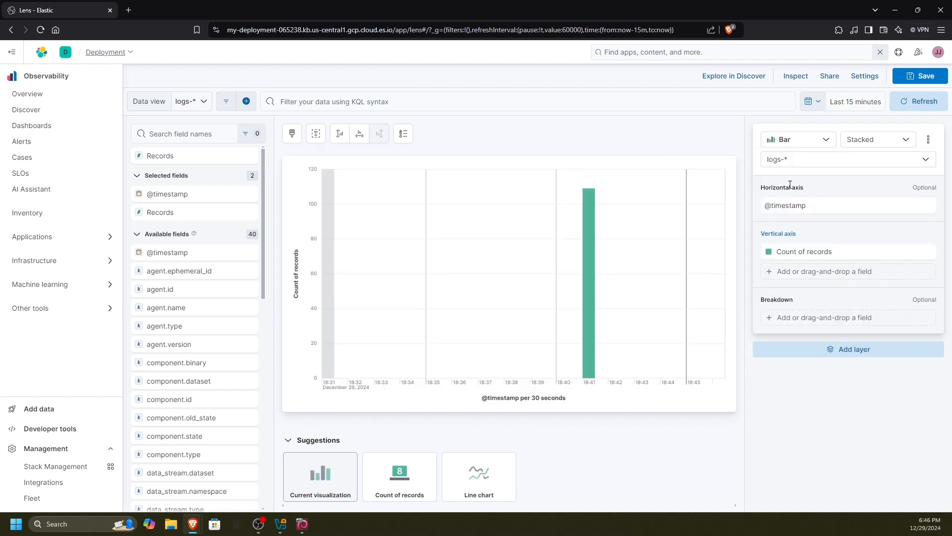
click(804, 142)
click(796, 232)
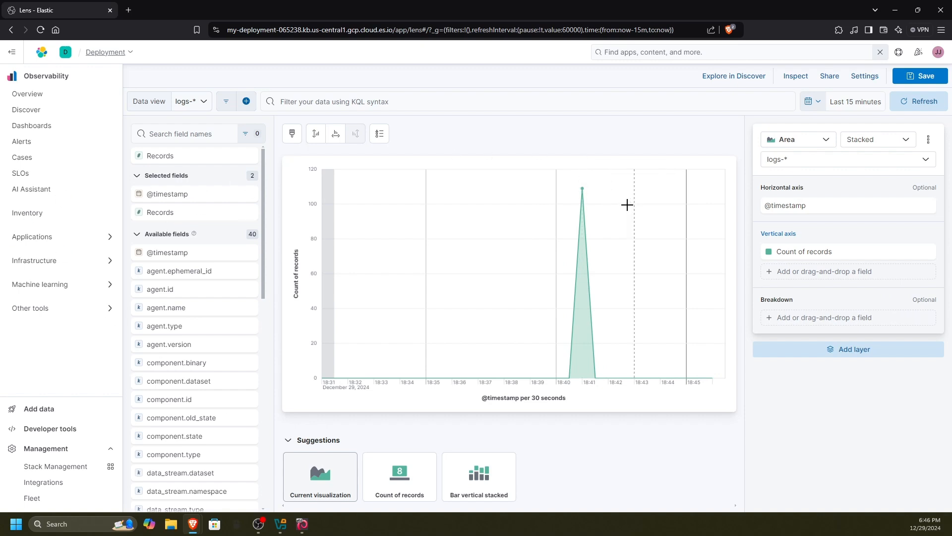
Try the metrics-* data view for the chart layer.
click(782, 159)
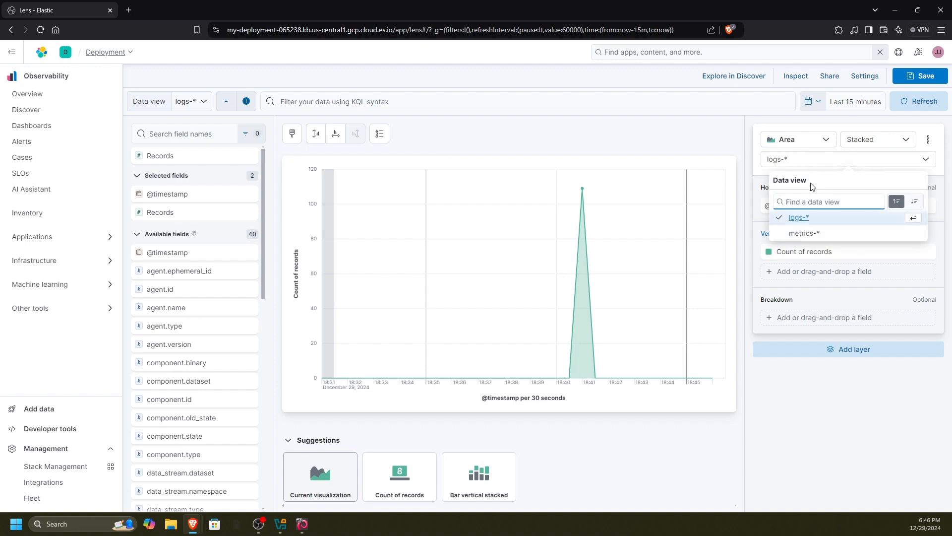
click(807, 233)
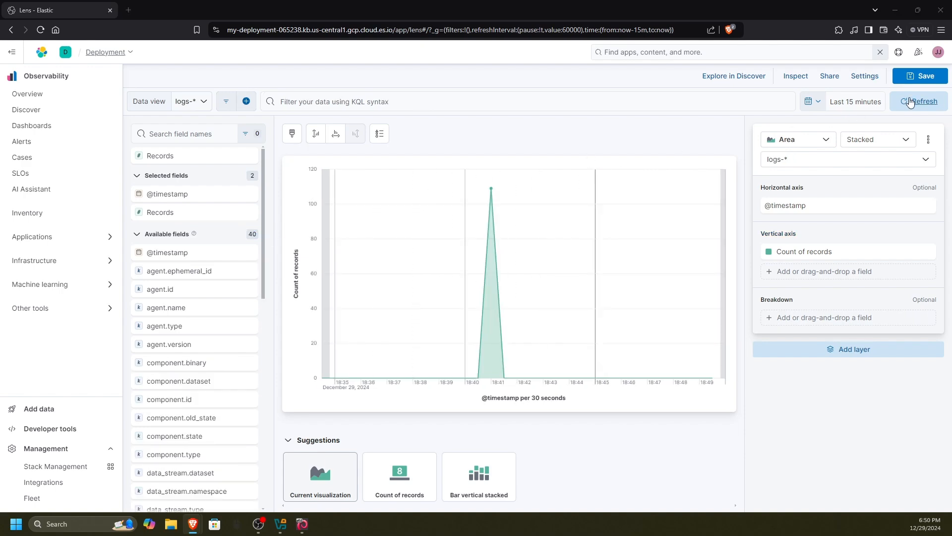
Save the Lens visualization to a new dashboard with the title Nmap and the description Nmap.
click(925, 75)
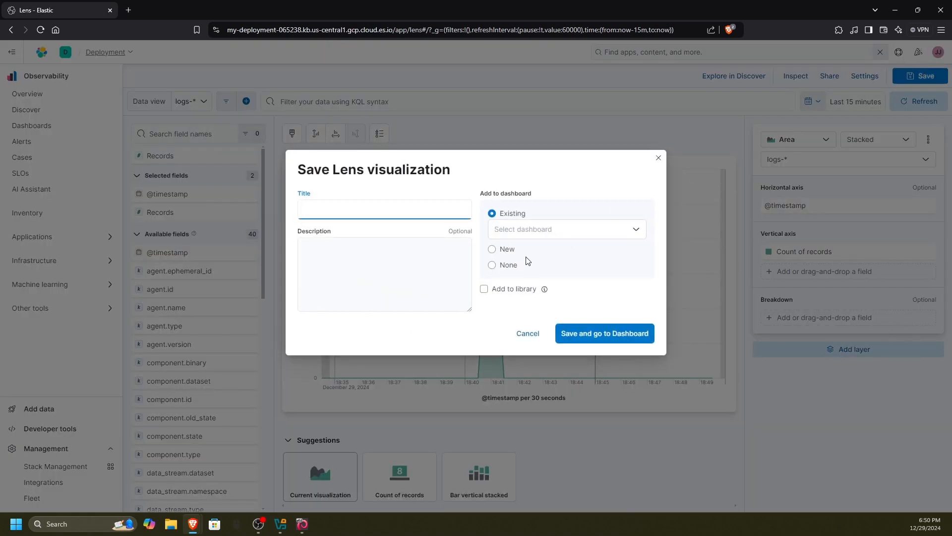
click(507, 250)
click(431, 208)
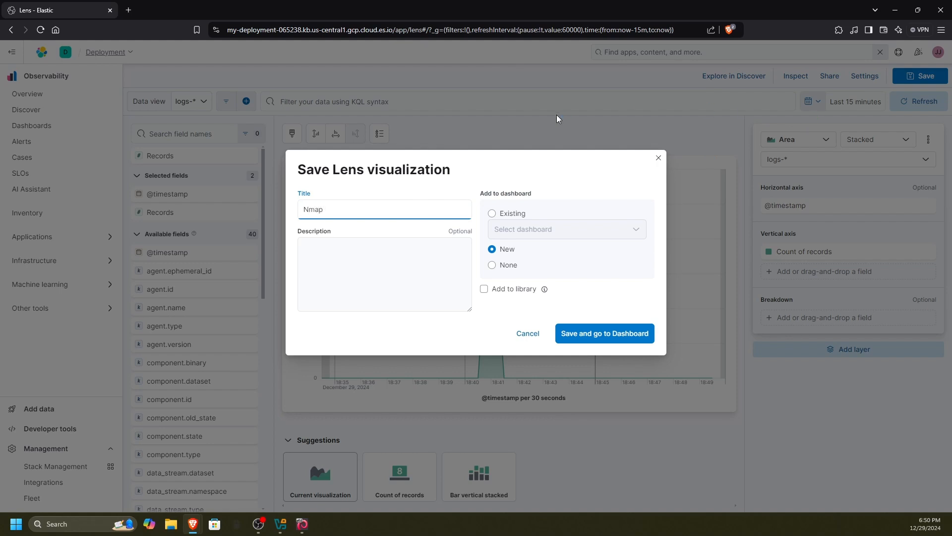
key(Tab)
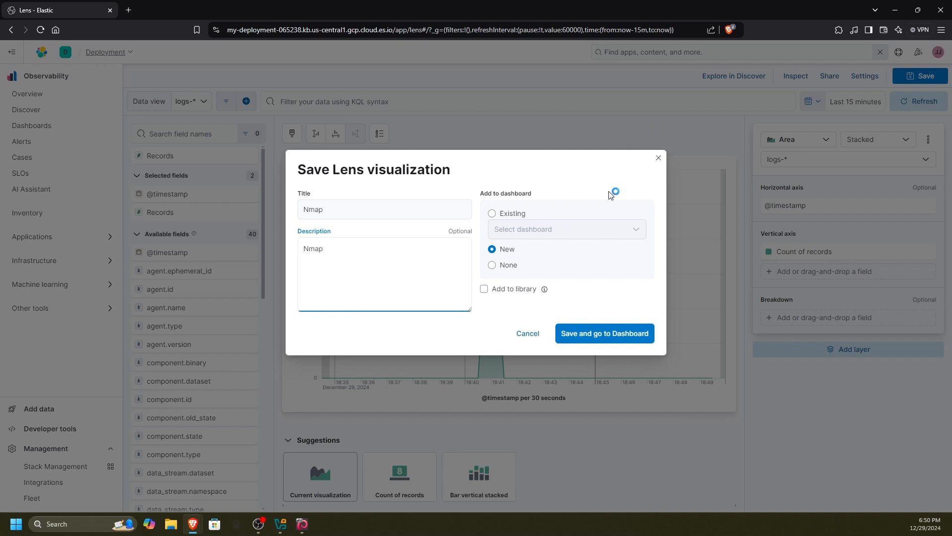
click(576, 332)
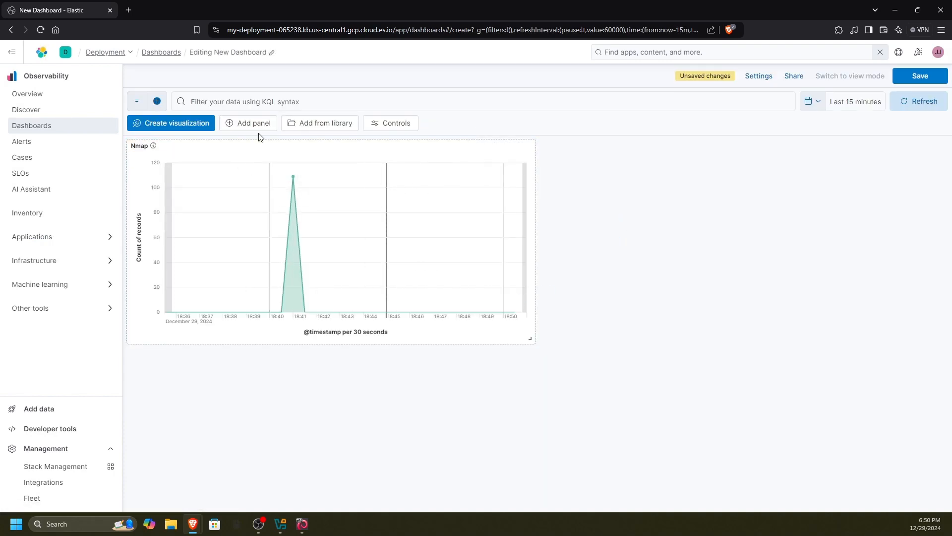
Save the new dashboard with the title Company Data and the description Nmap records.
click(914, 80)
click(921, 75)
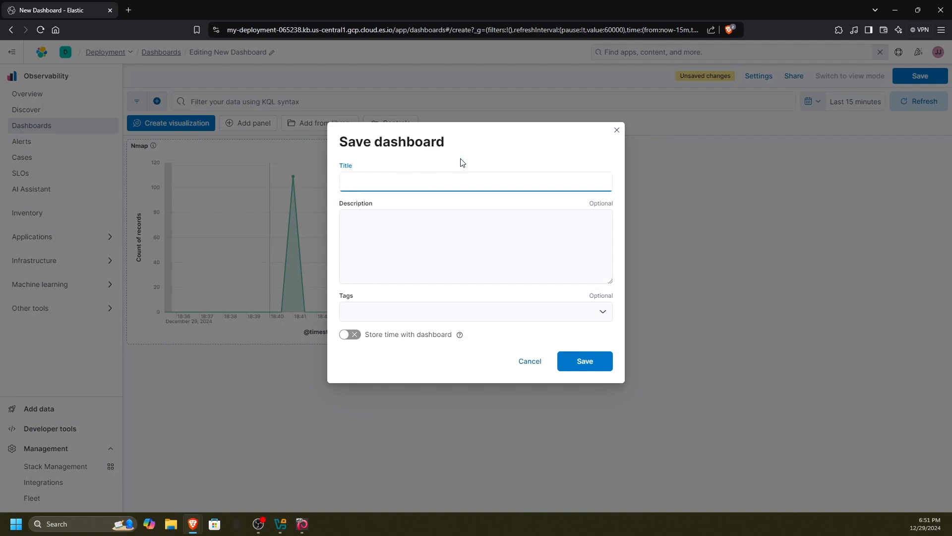
text(Company Data)
key(Tab)
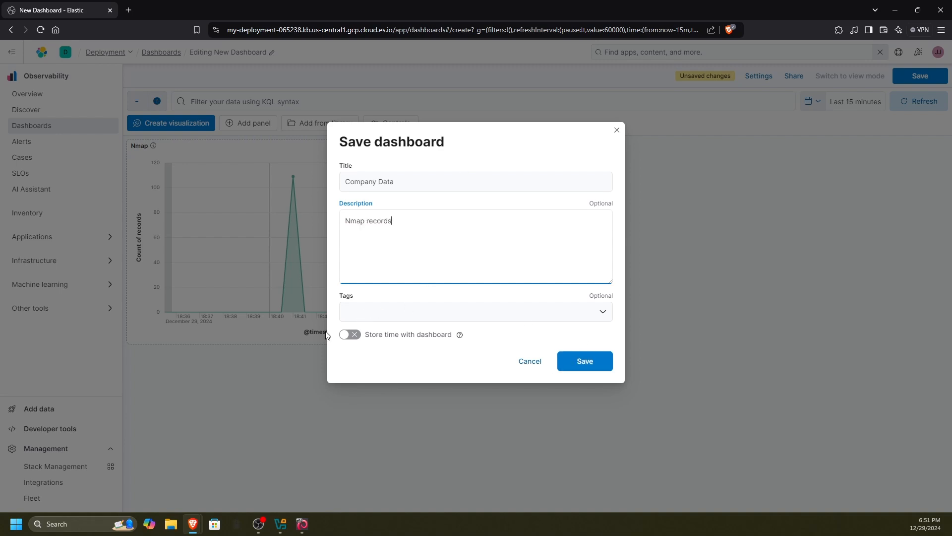
double_click(358, 342)
click(565, 360)
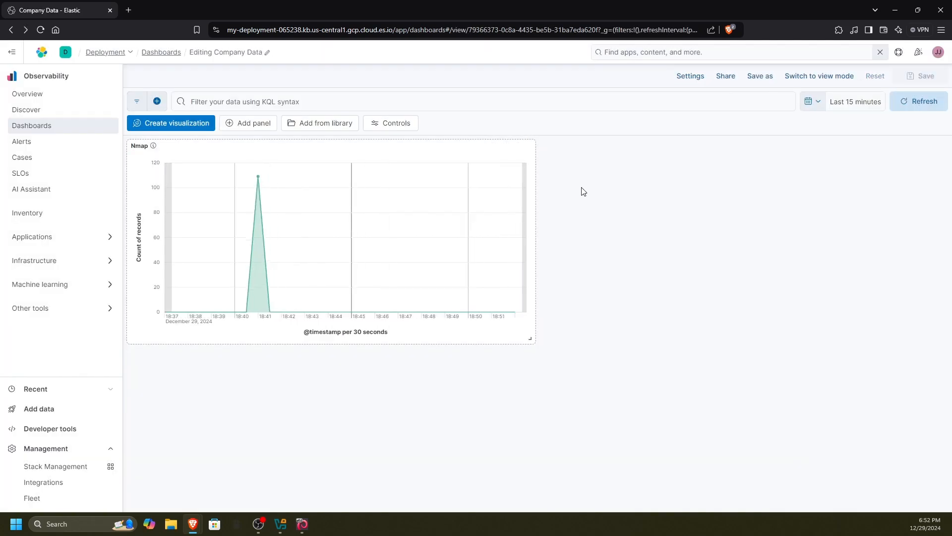
Open the dashboard's Nmap panel for editing in the full Lens editor.
click(484, 132)
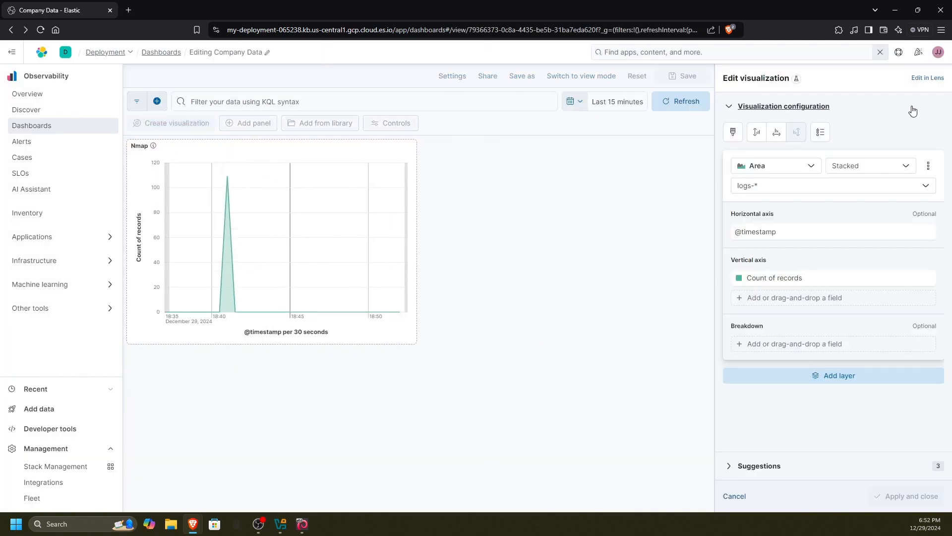
click(926, 76)
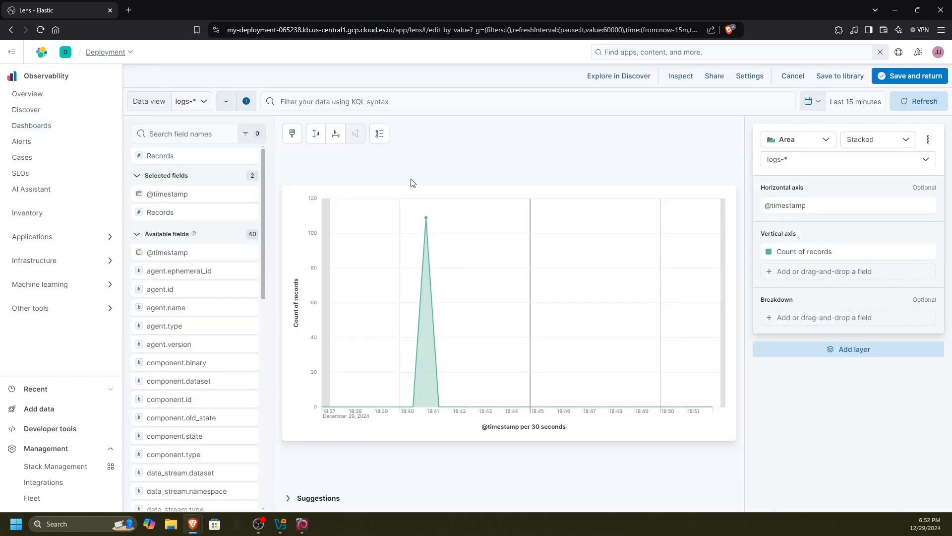
Start a new rule from the observability alerts' rule management and look through the available rule types.
click(21, 141)
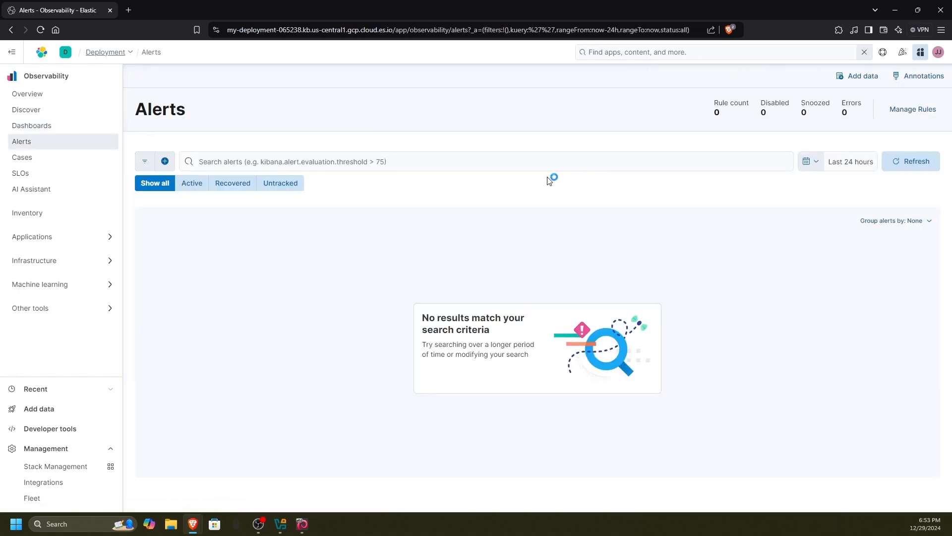
click(912, 109)
click(911, 109)
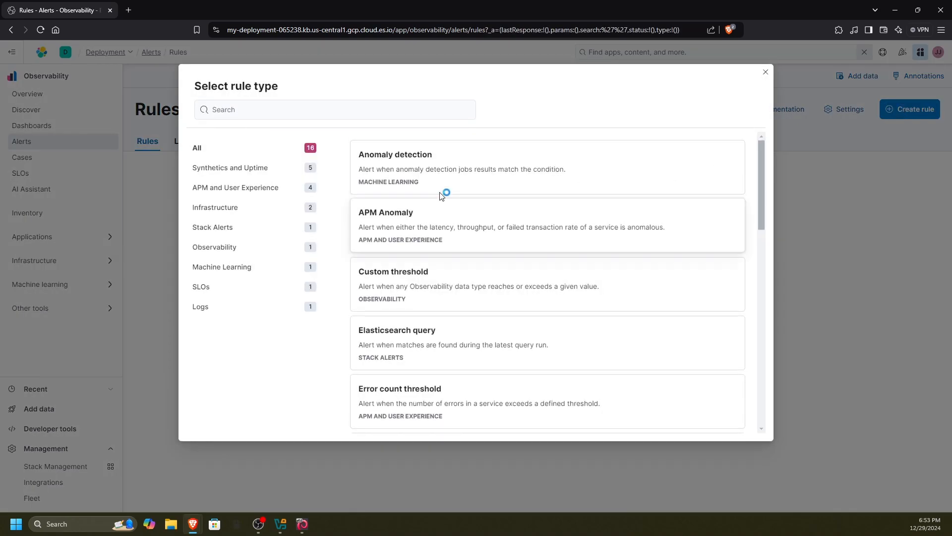
scroll(466, 153, down, 10)
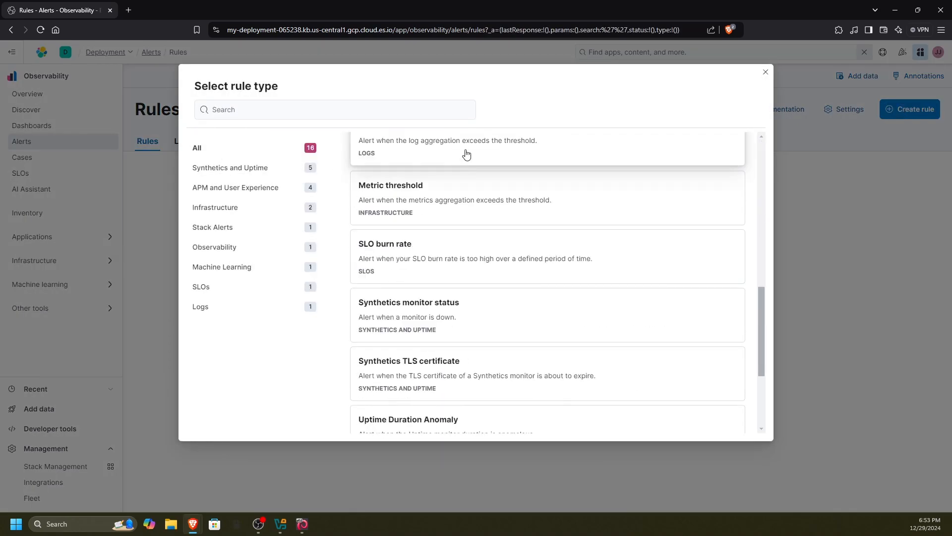
scroll(449, 238, up, 10)
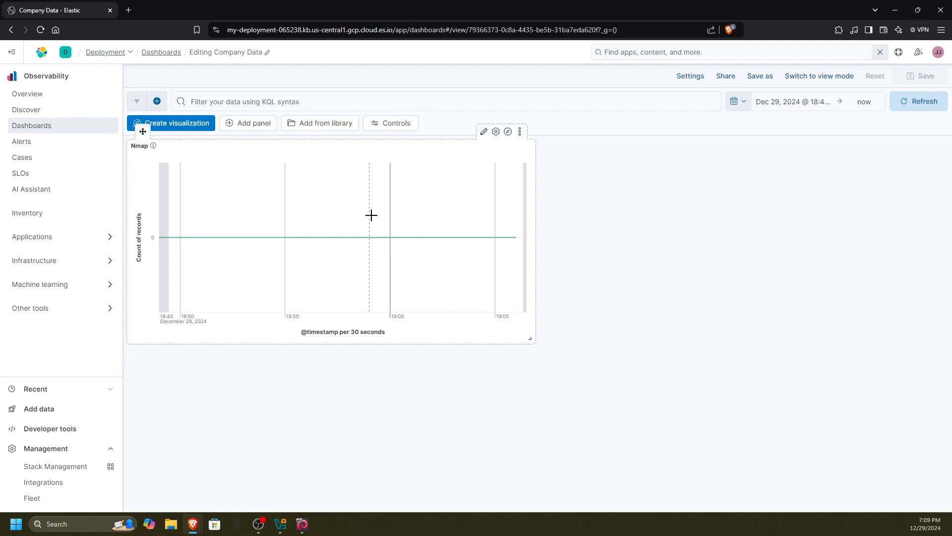
Open the Nmap panel's visualization configuration and narrow the time range to about 18:52:07 to 19:00:31 on Dec 29, 2024.
click(483, 131)
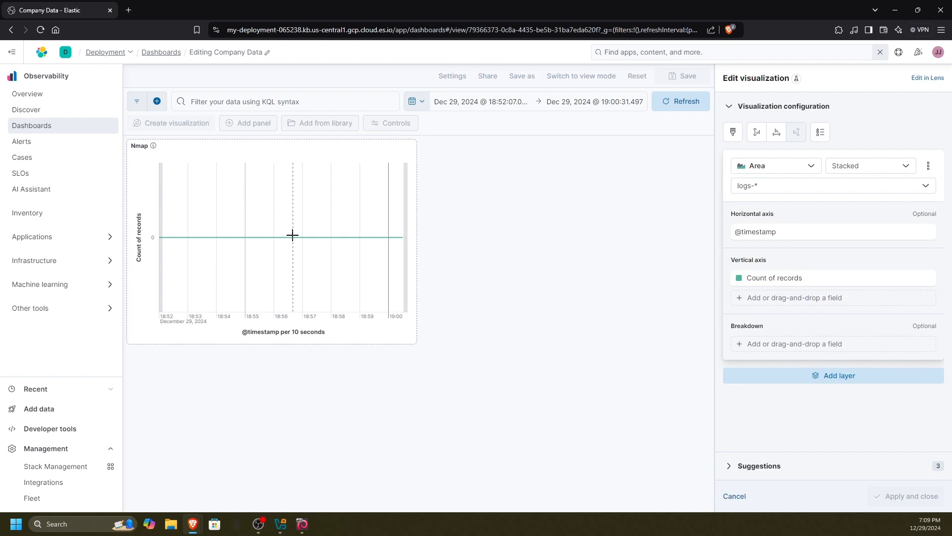
click(304, 104)
click(695, 325)
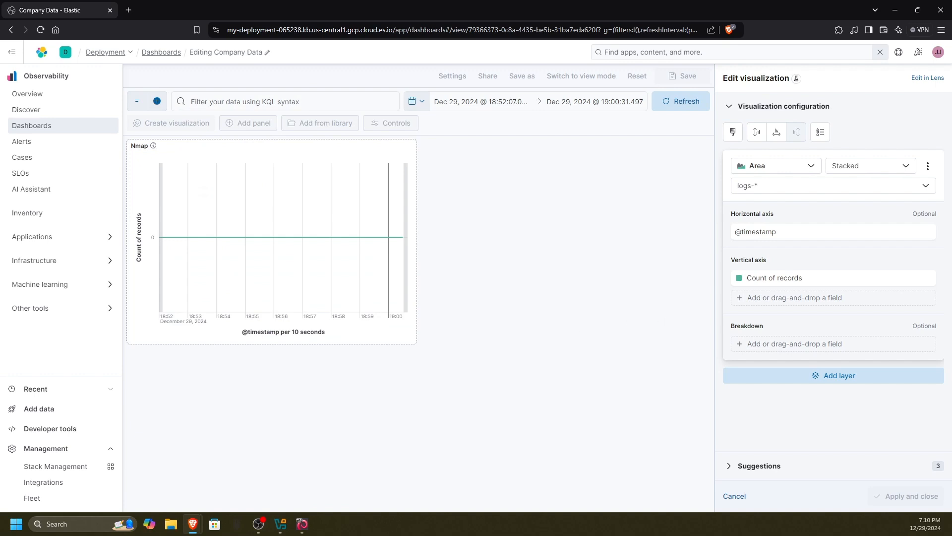